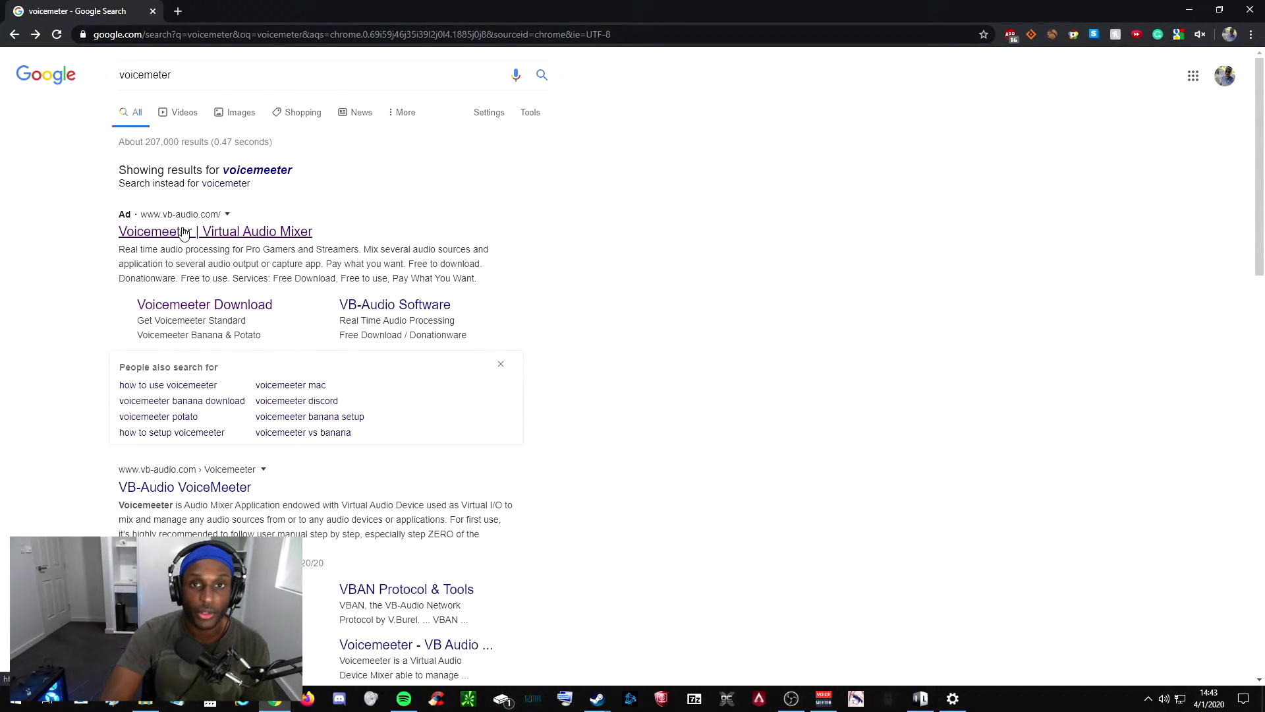
Open vb-audio.com's Voicemeeter page, browse Virtual Audio Cable and Banana, and finish on Voicemeeter Potato
click(191, 232)
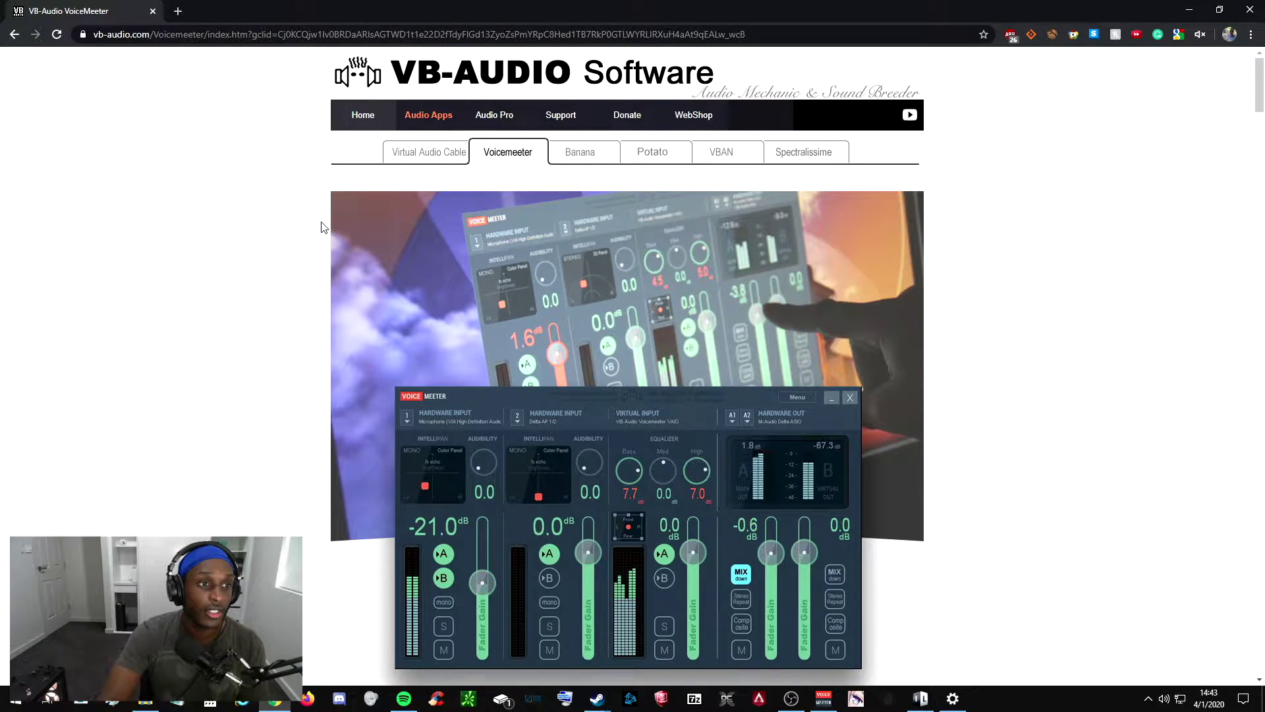
click(425, 155)
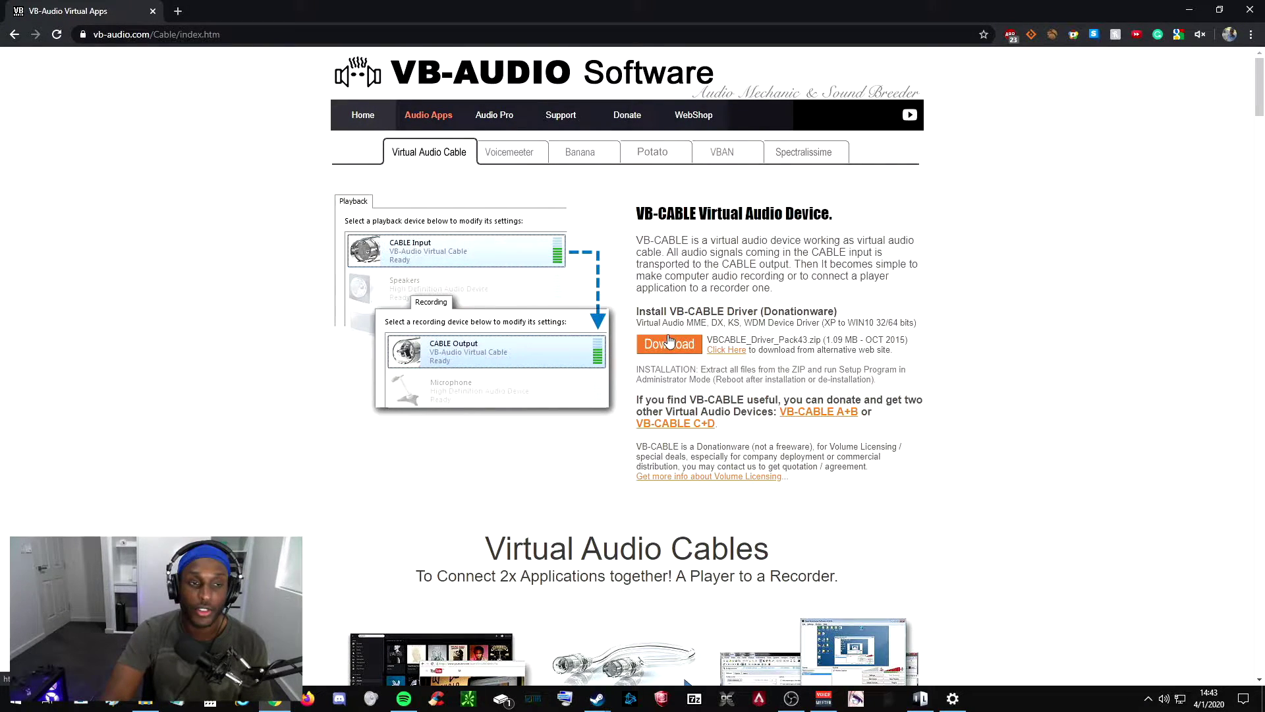
click(593, 158)
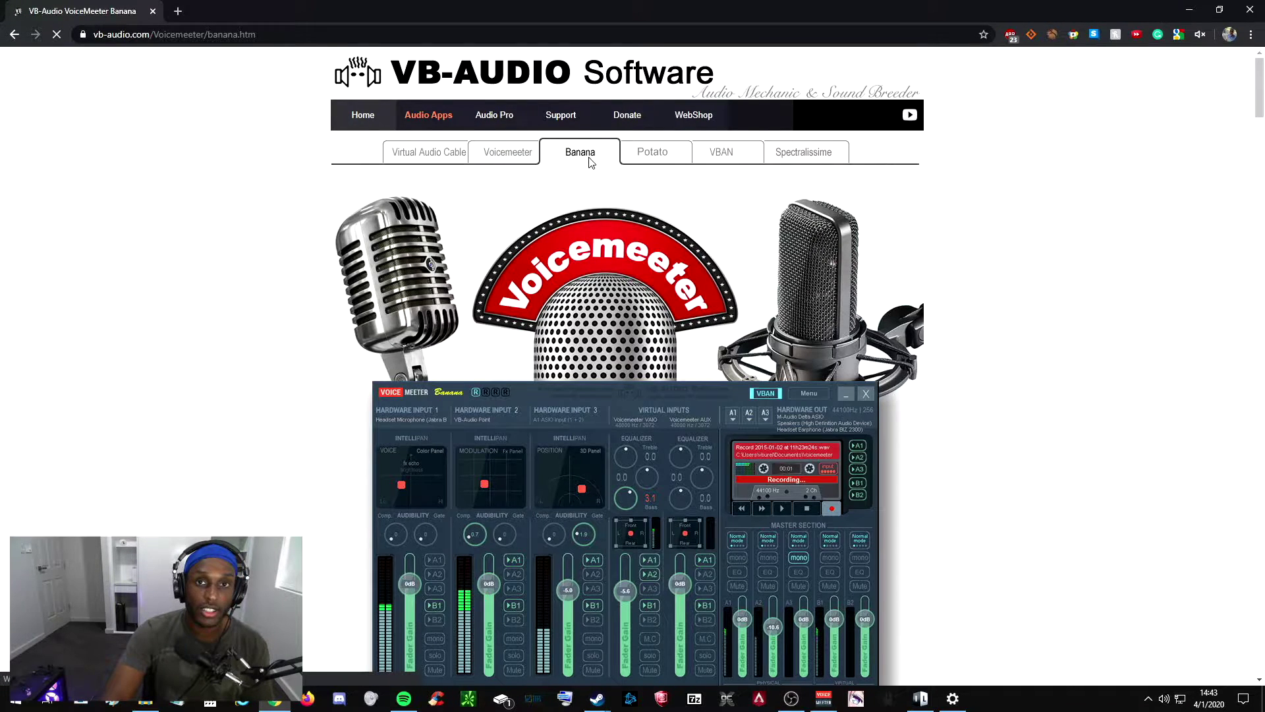
click(650, 155)
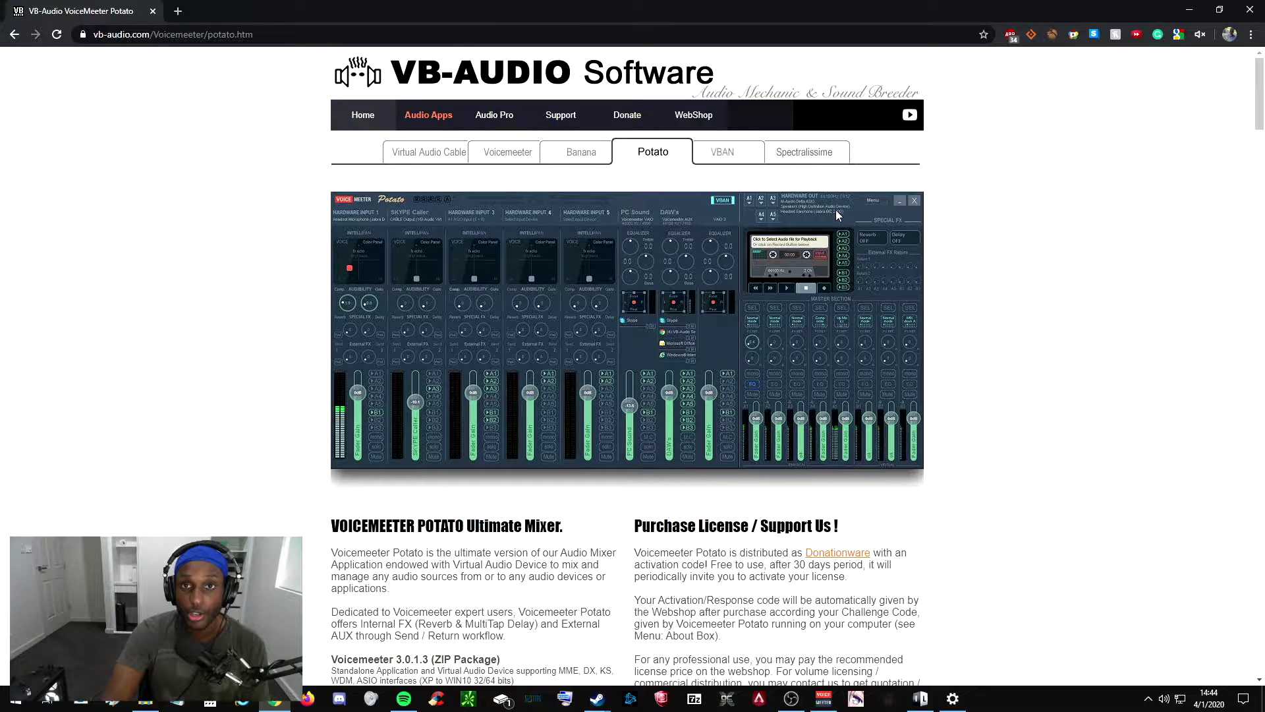
Minimize the browser and open Windows Sound settings from the tray, then the classic Sound control panel
click(1189, 9)
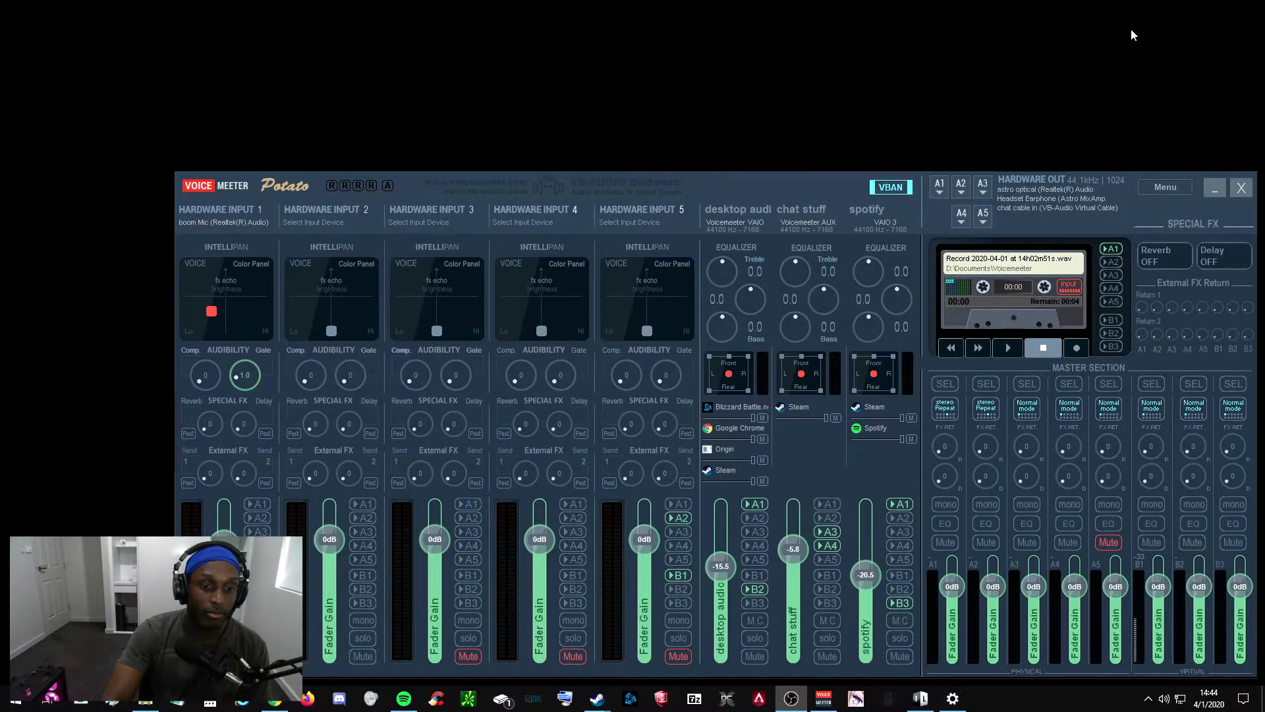
right_click(1163, 700)
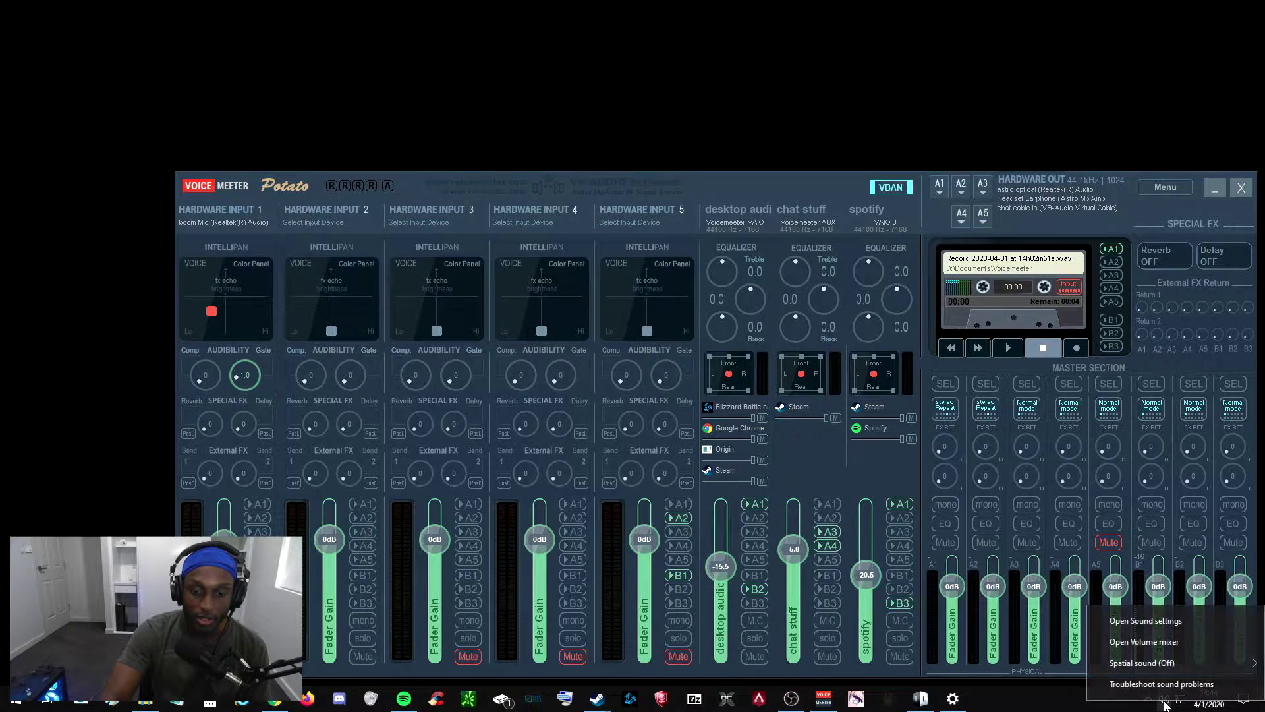
click(1138, 622)
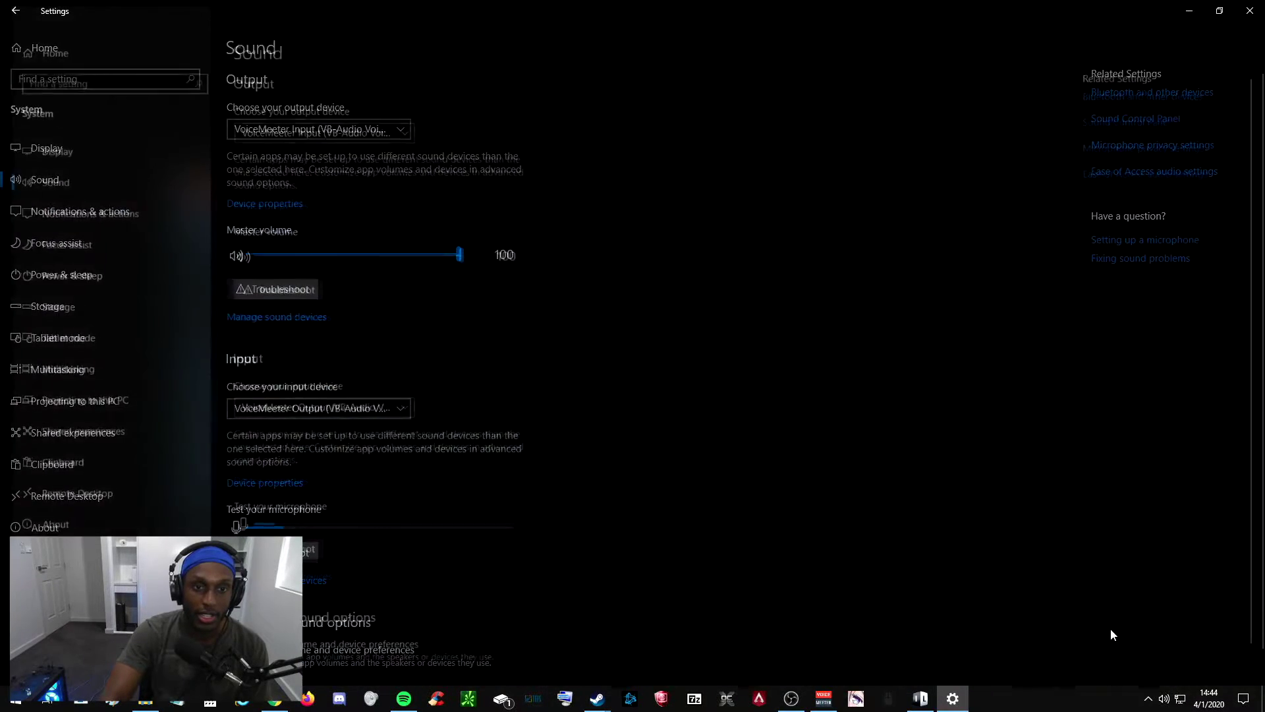
click(1111, 120)
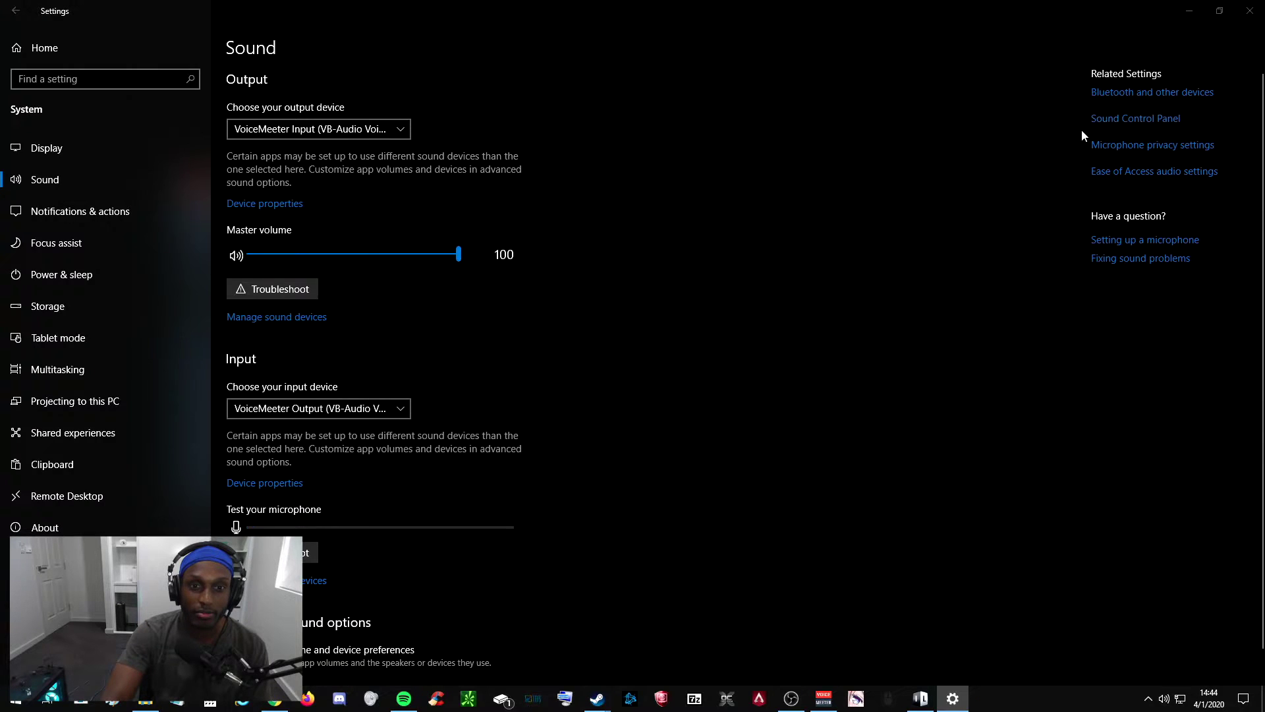
Make VoiceMeeter Input the default playback device
drag(231, 116, 821, 146)
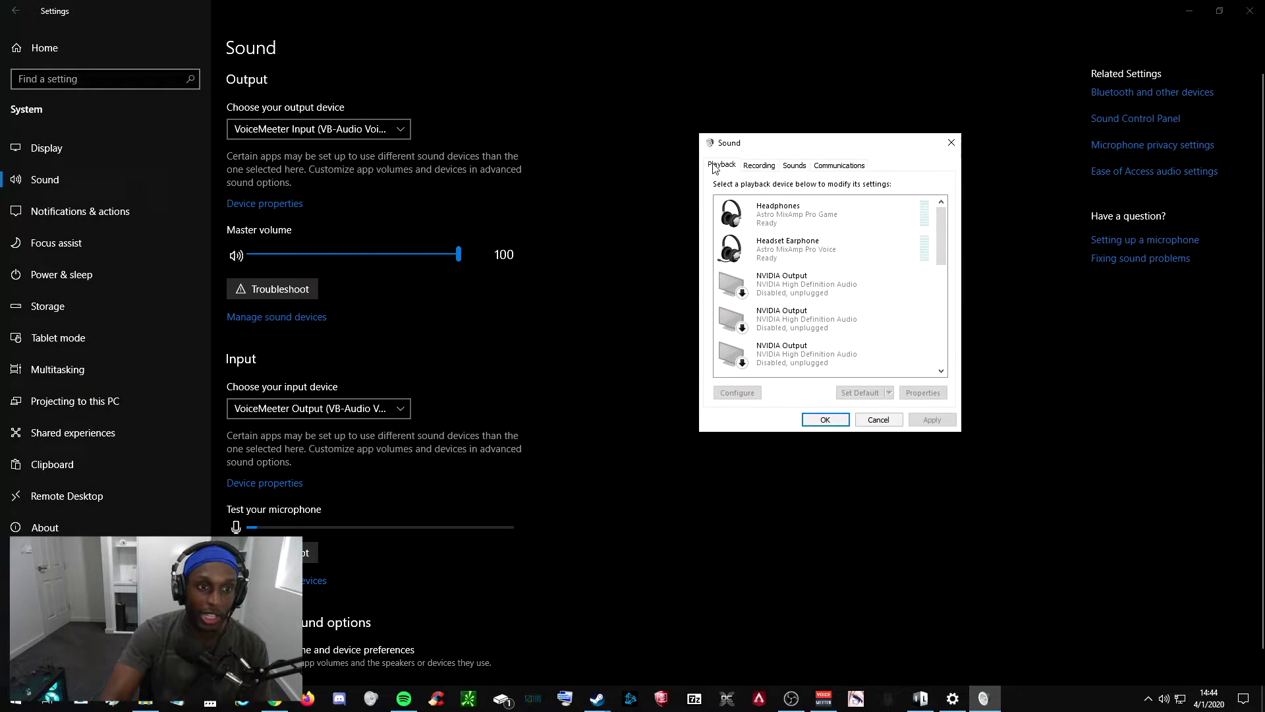
scroll(946, 234, down, 3)
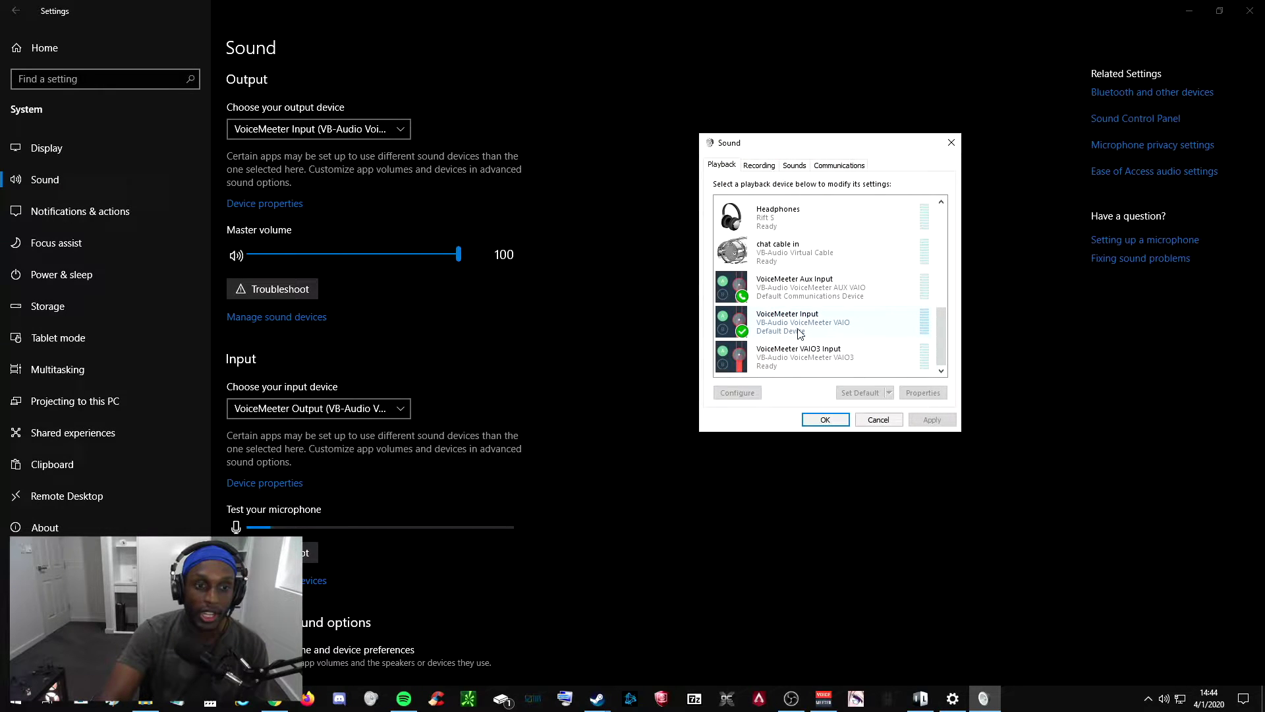
click(852, 331)
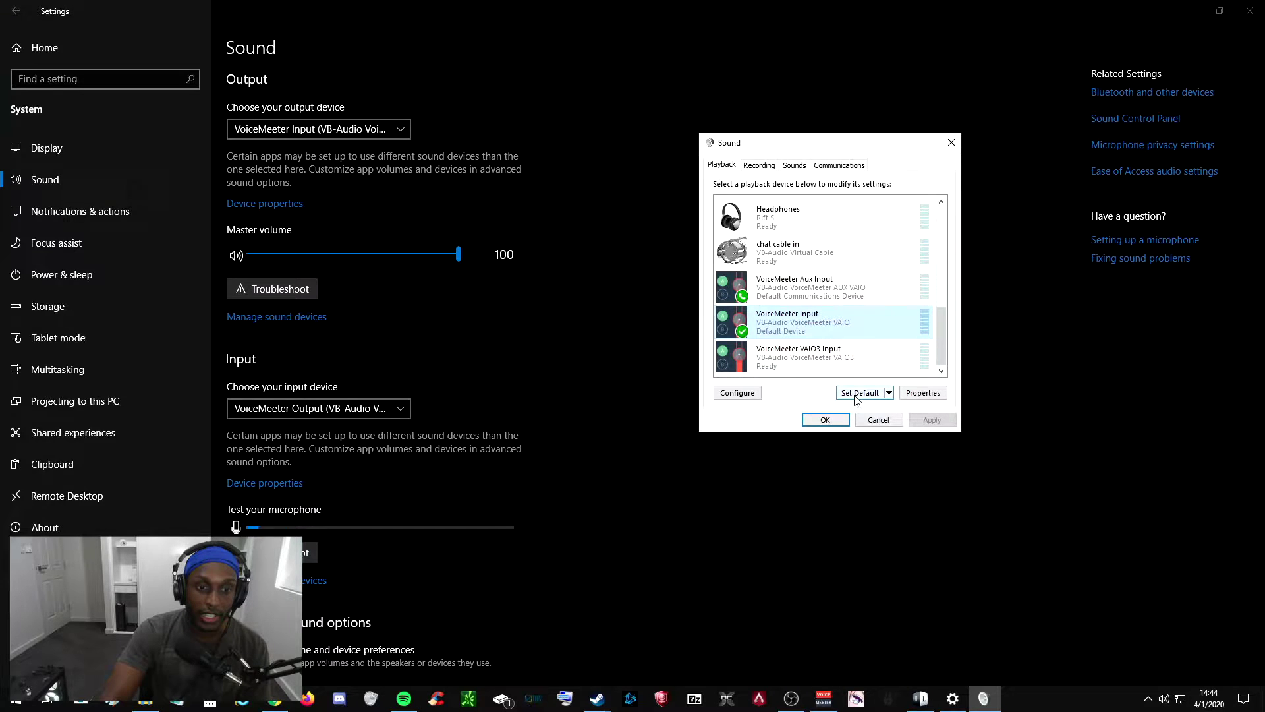
click(857, 392)
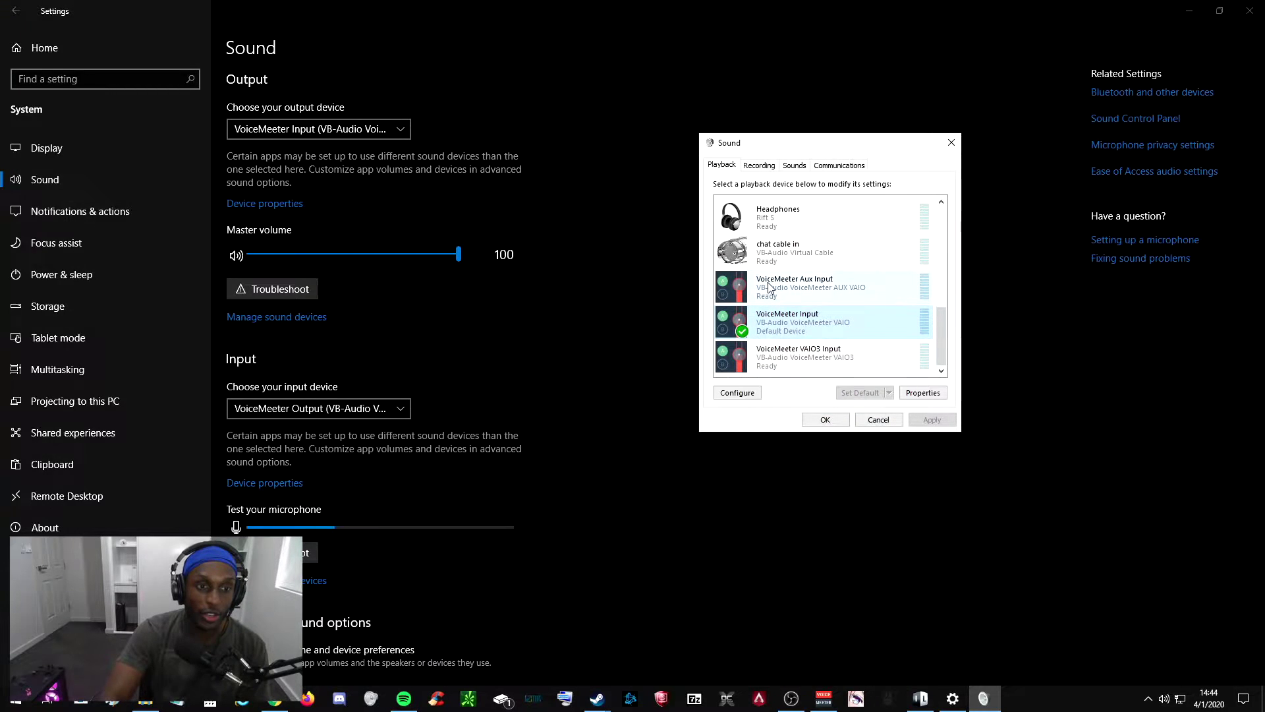
Set VoiceMeeter Aux Input as the Default Communication Device
click(825, 283)
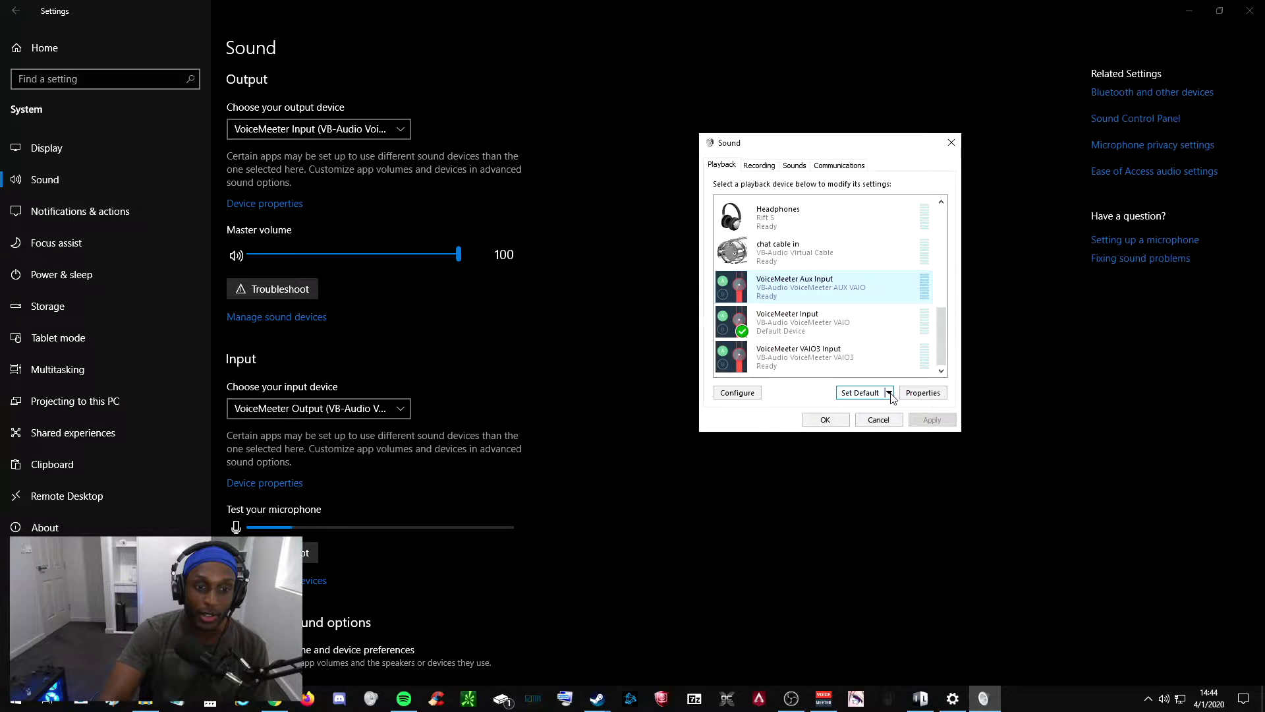
click(888, 392)
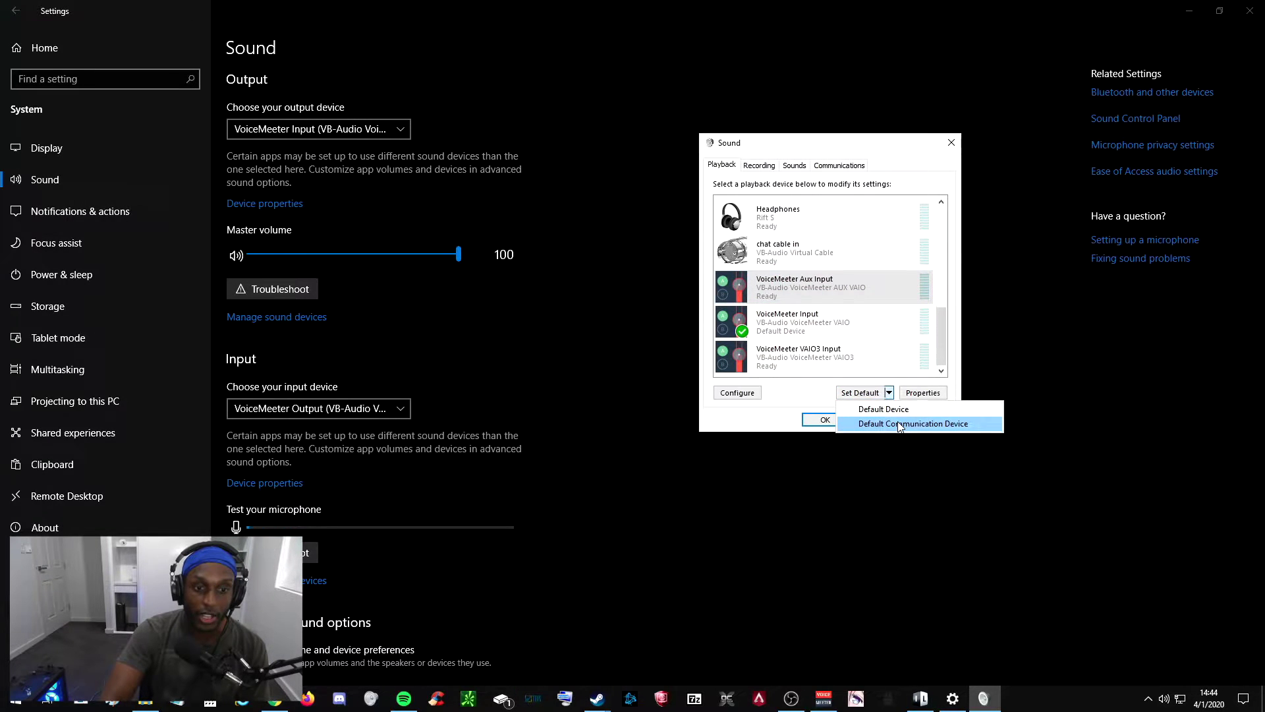
click(899, 424)
click(853, 333)
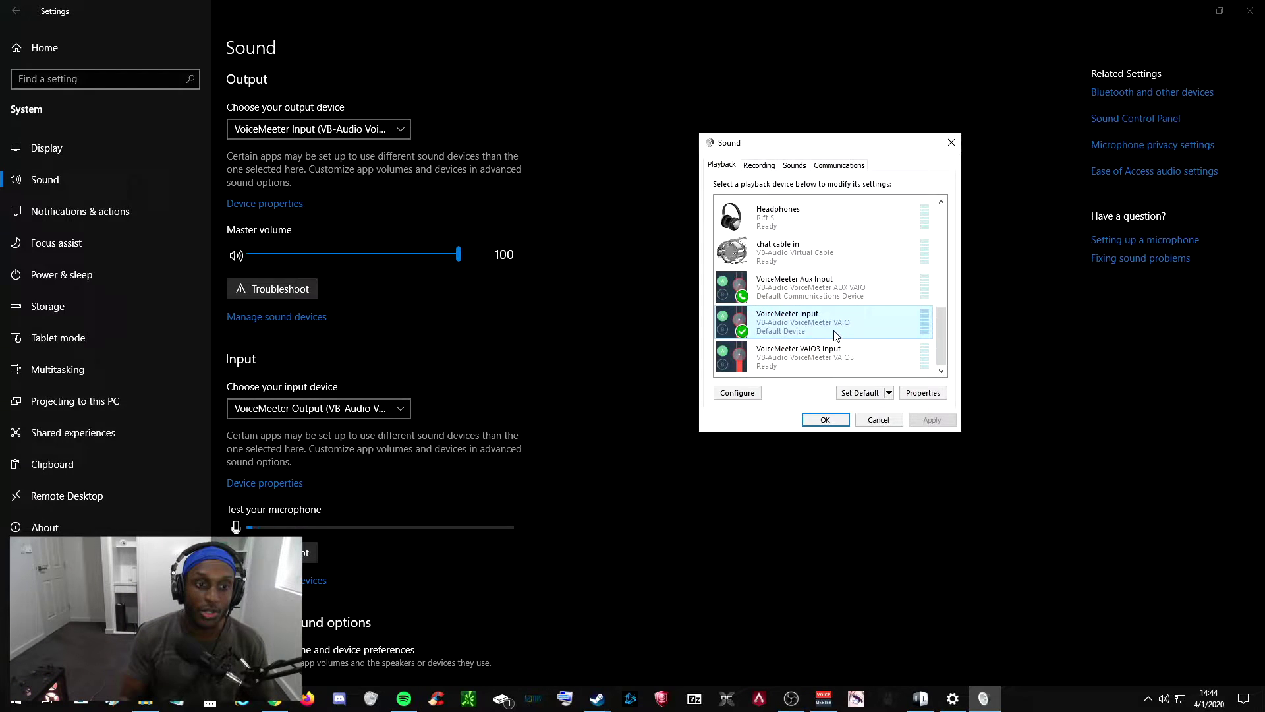
click(797, 295)
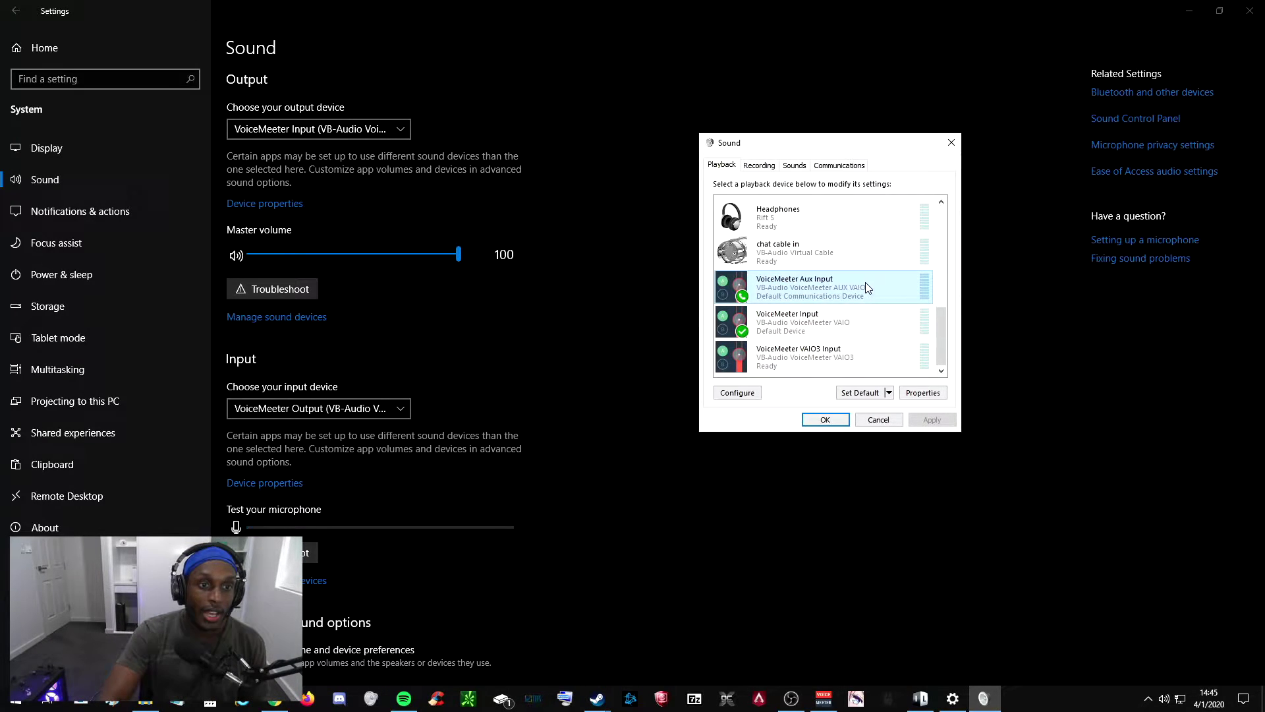
On the Recording tab, check that VoiceMeeter Output is the default, then close the Sound dialog
click(766, 166)
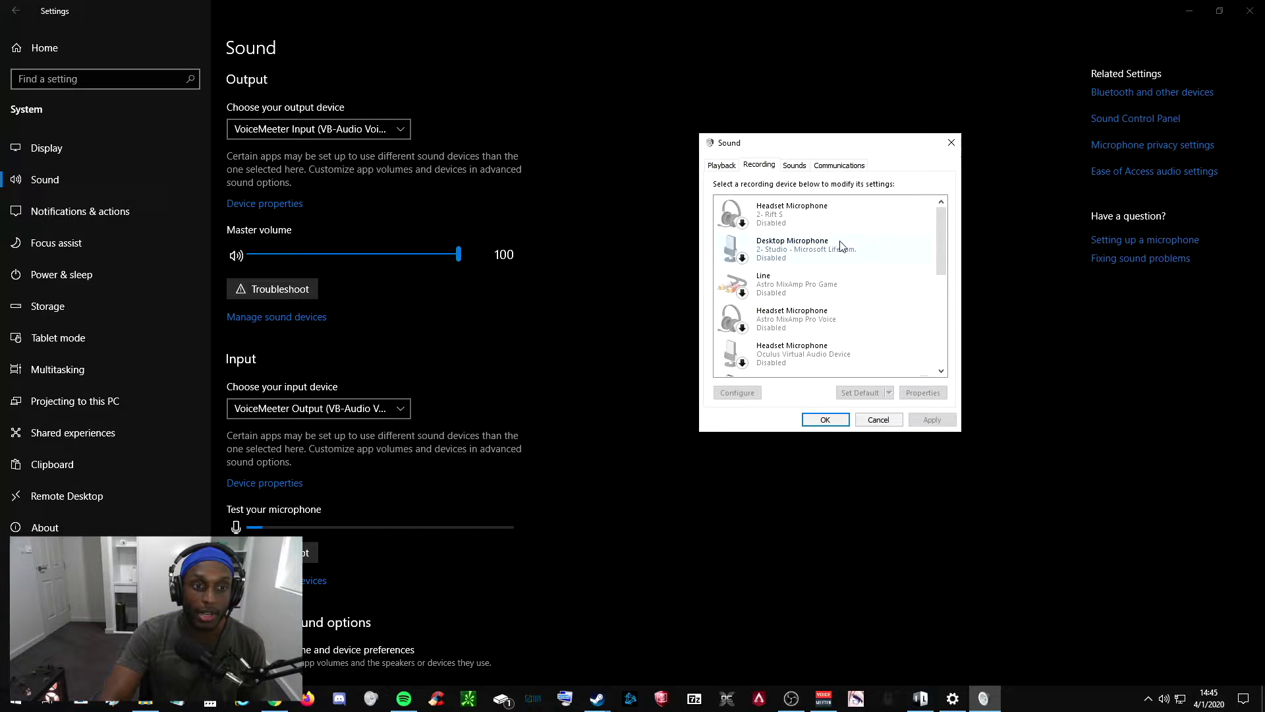
drag(940, 241, 764, 321)
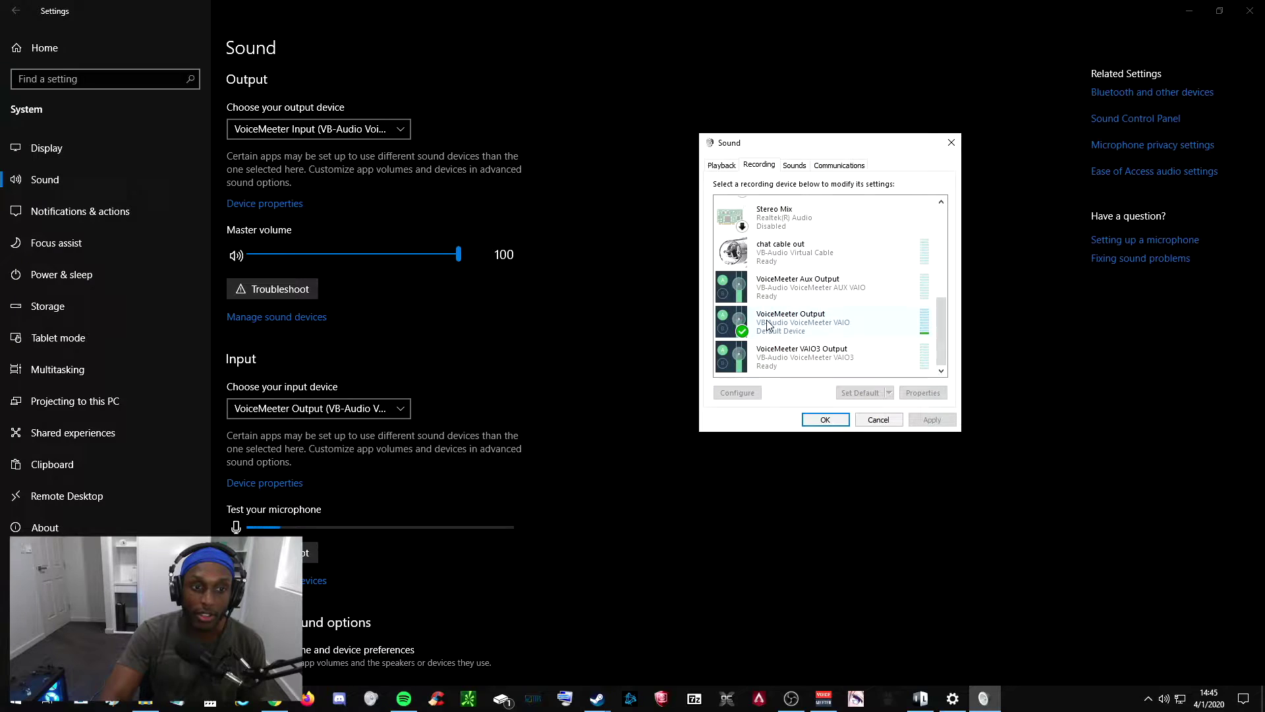
click(863, 328)
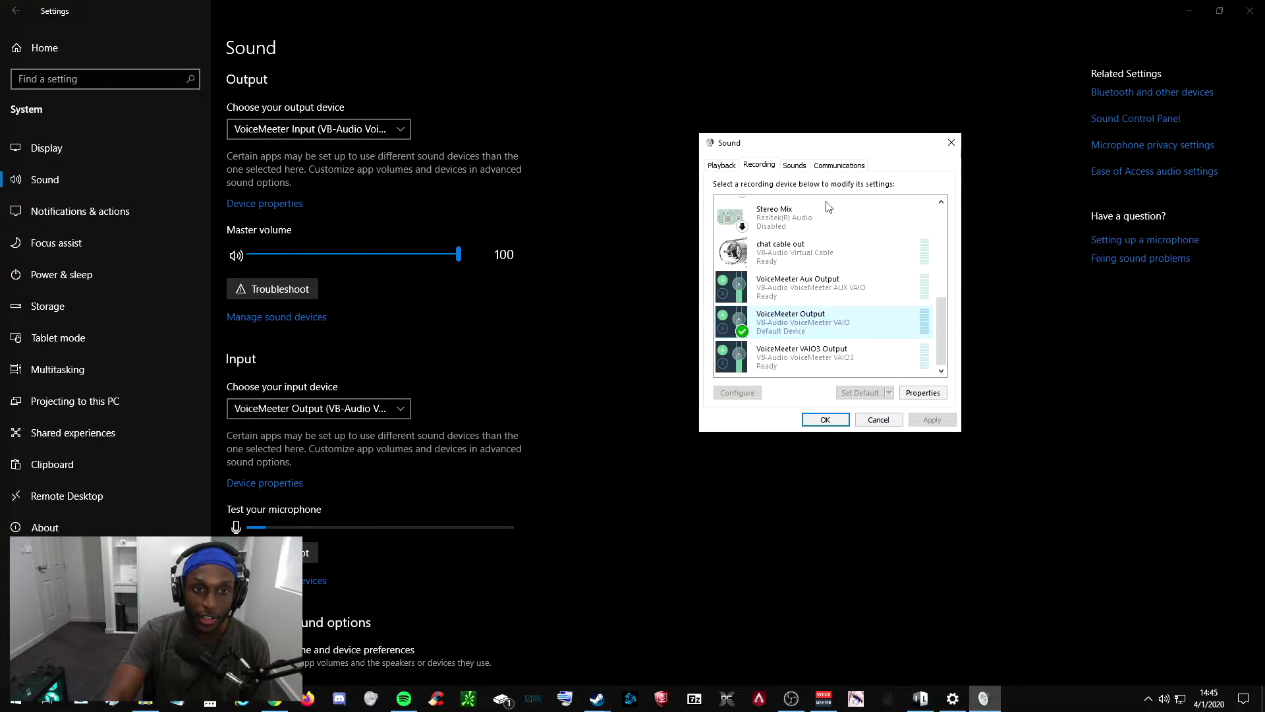
click(950, 143)
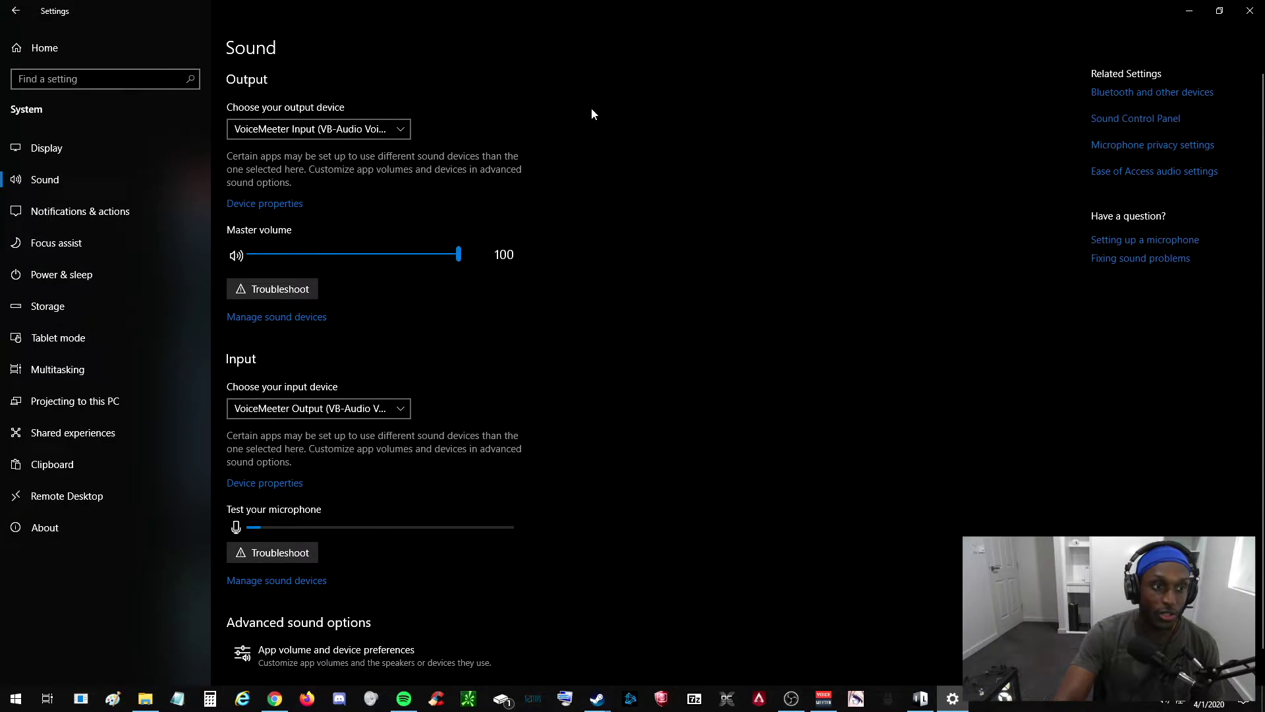
In App volume and device preferences, set Spotify Premium's output to VoiceMeeter VAIO3 Input, then close Settings
scroll(573, 329, down, 1)
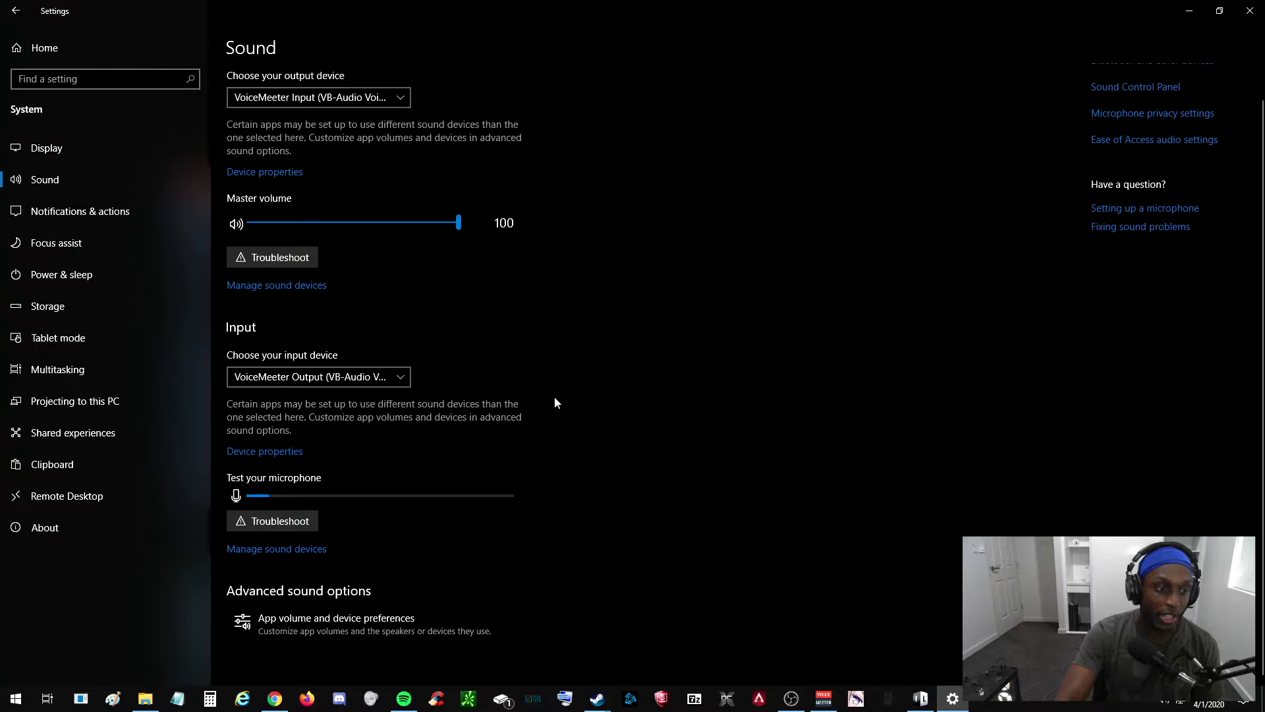
click(287, 631)
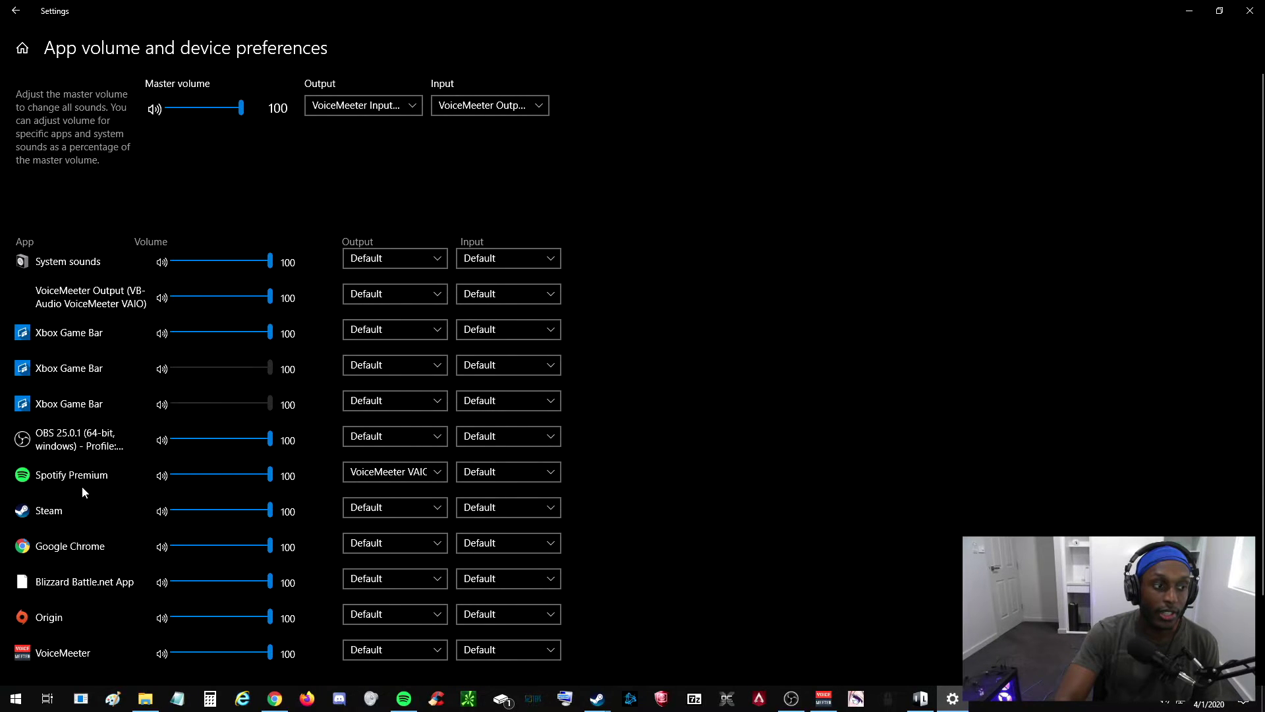
click(376, 474)
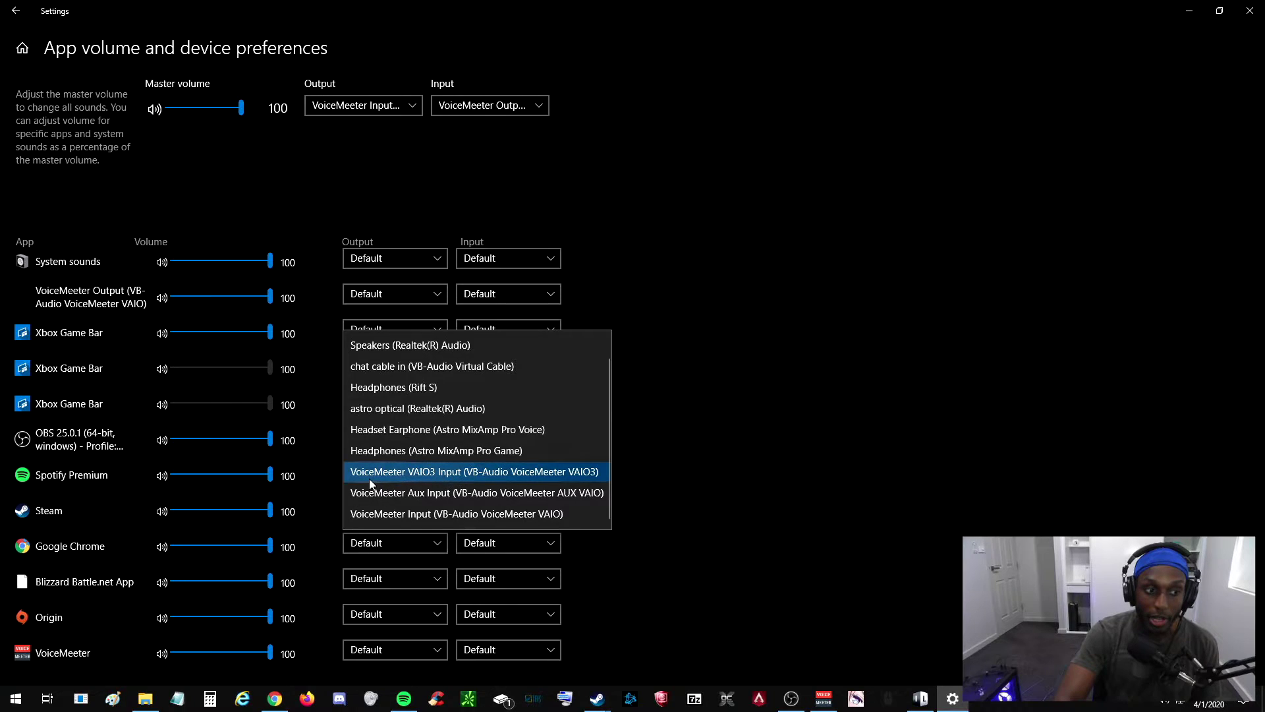
click(419, 475)
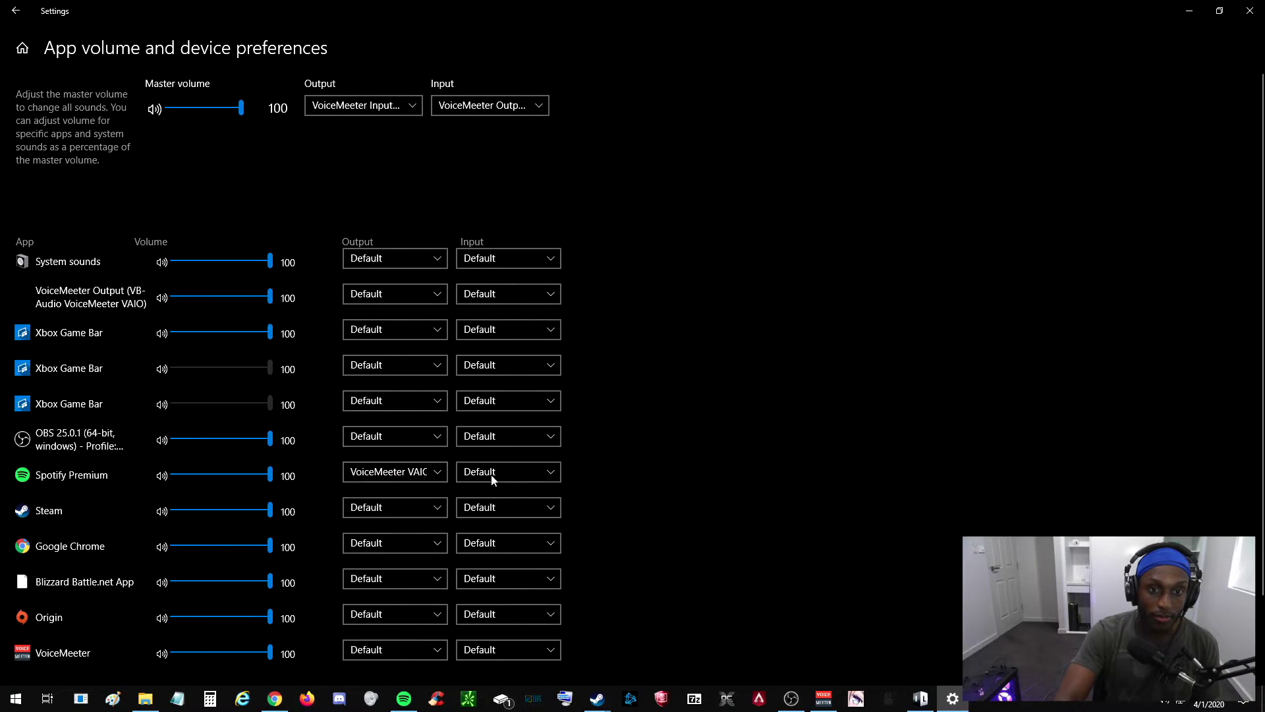
click(1252, 14)
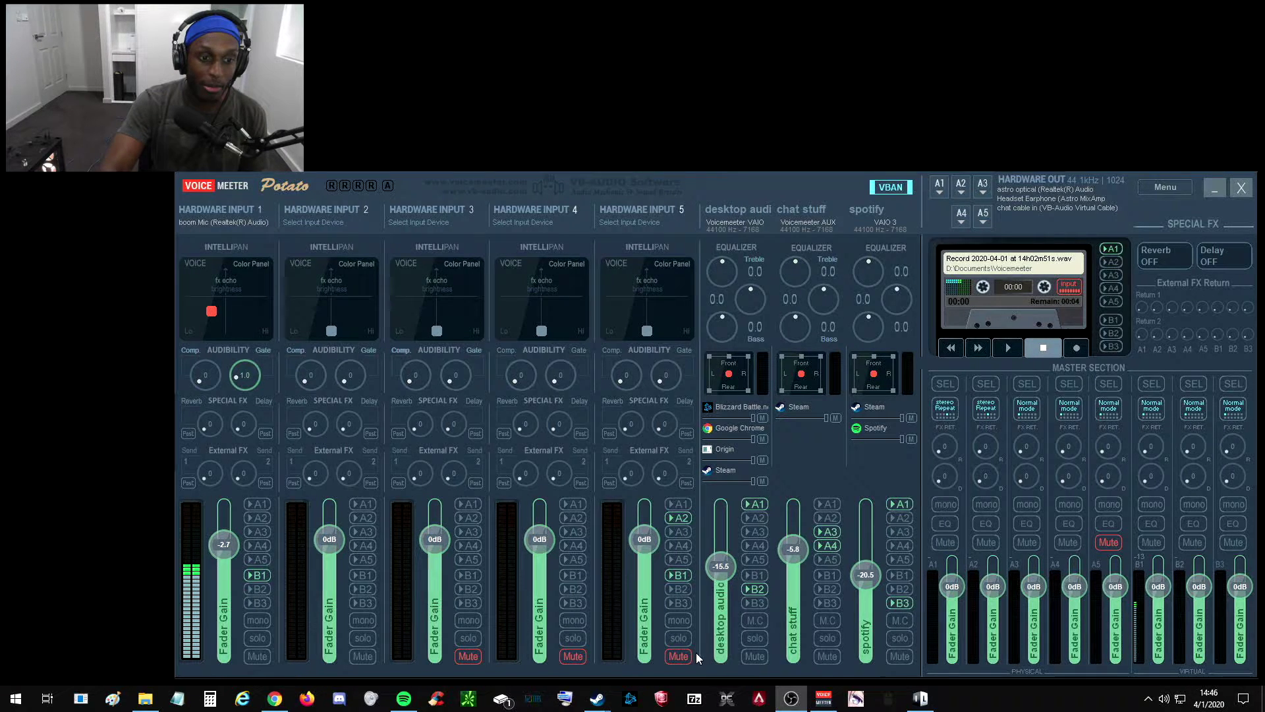
Focus the VoiceMeeter Potato window and enable A4 on the chat stuff strip
click(718, 567)
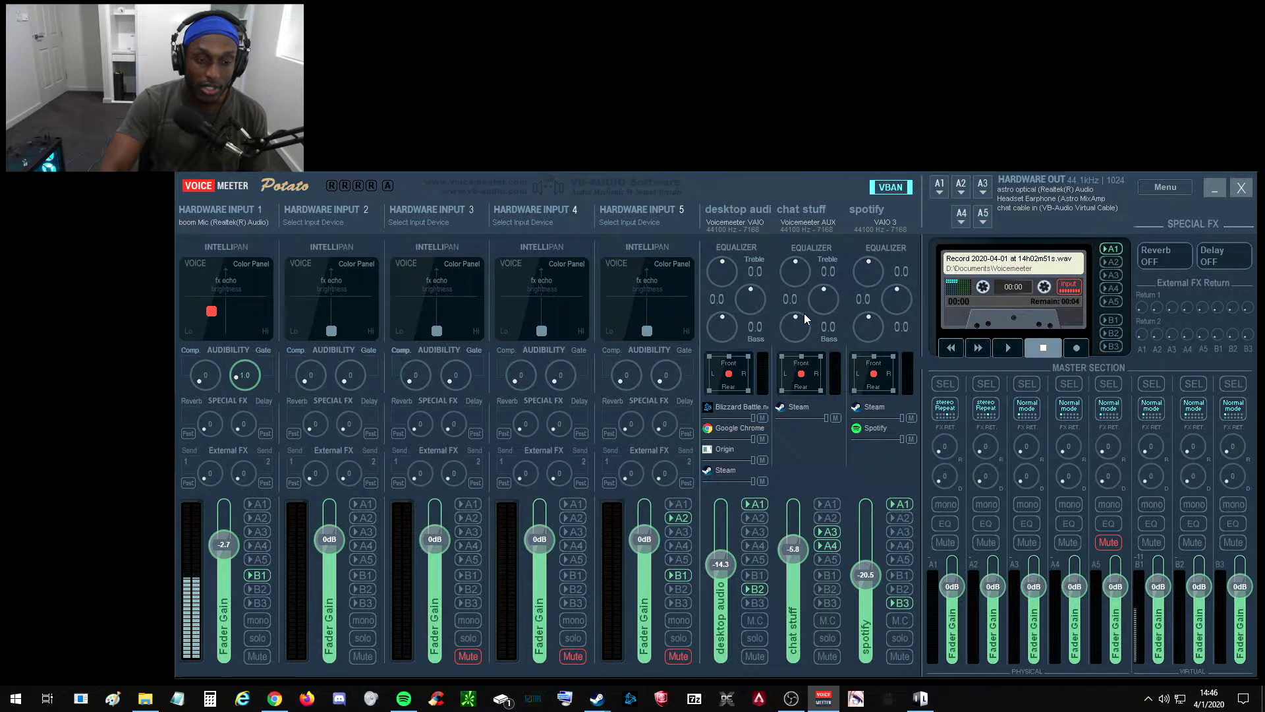
click(827, 545)
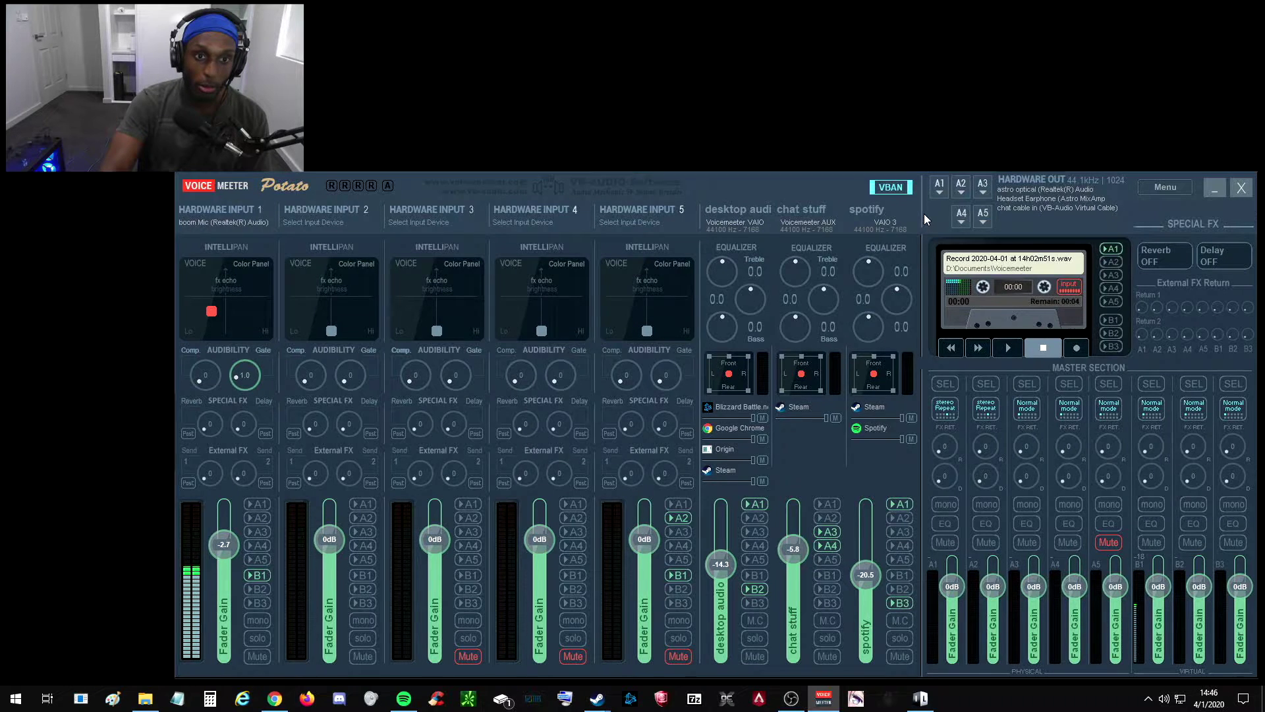
Assign A1 to MME astro optical, A2 to Astro MixAmp Headset Earphone, A3 to WDM chat cable in
click(941, 189)
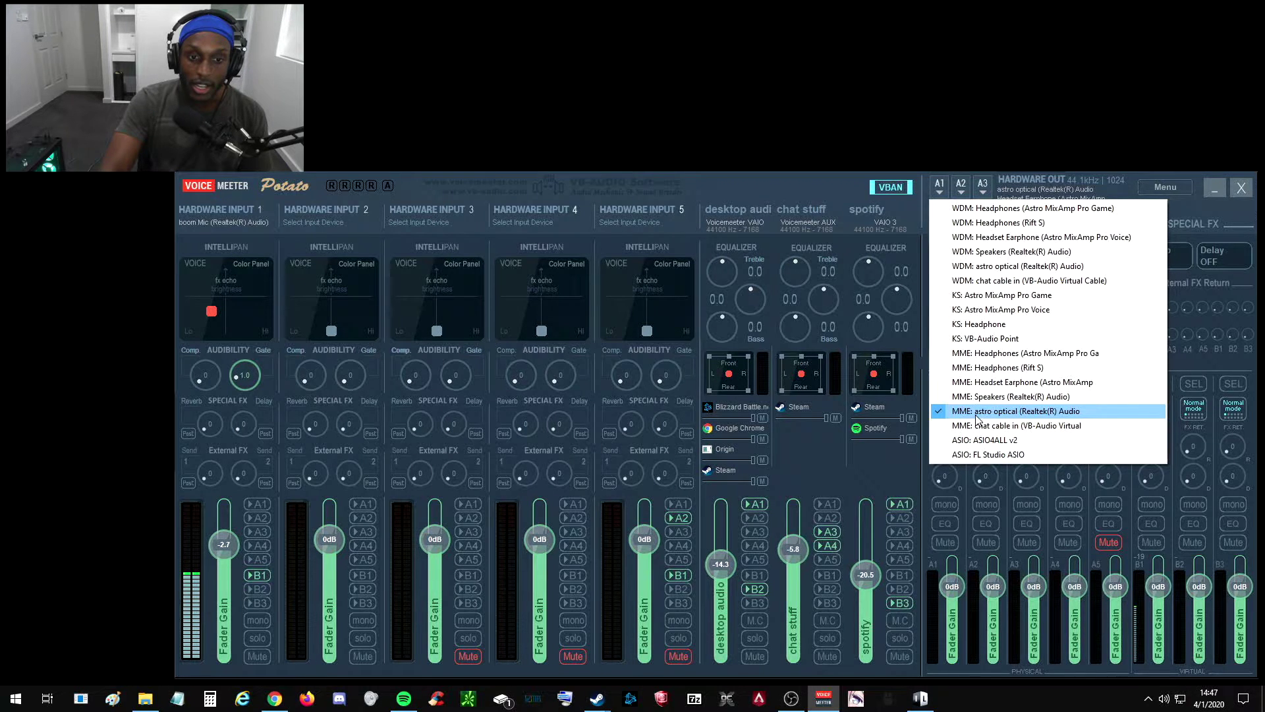
click(995, 411)
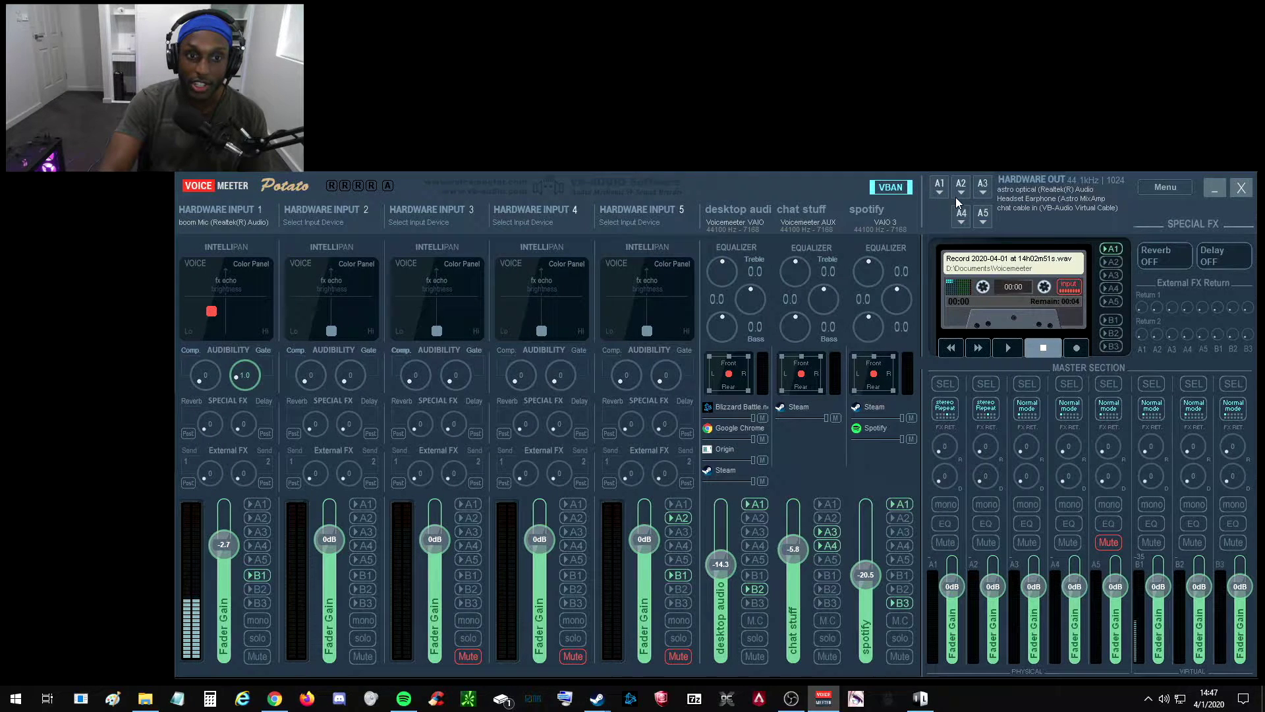
click(961, 189)
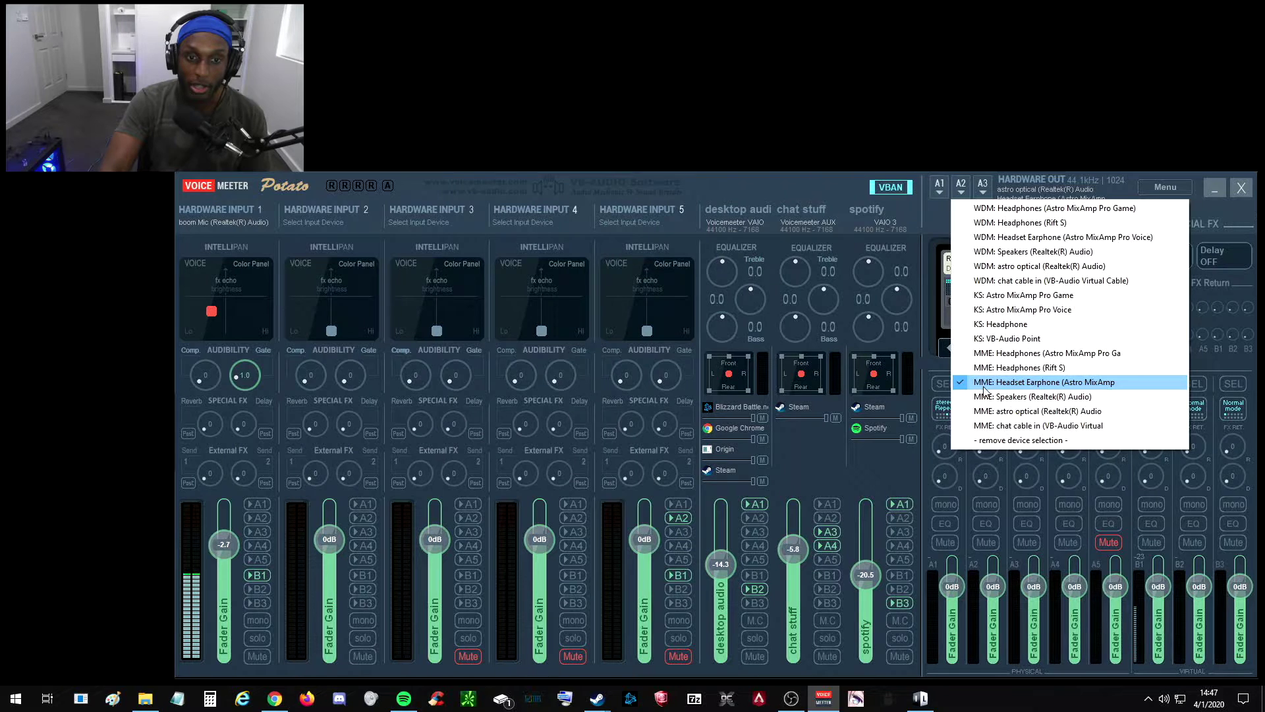
click(935, 215)
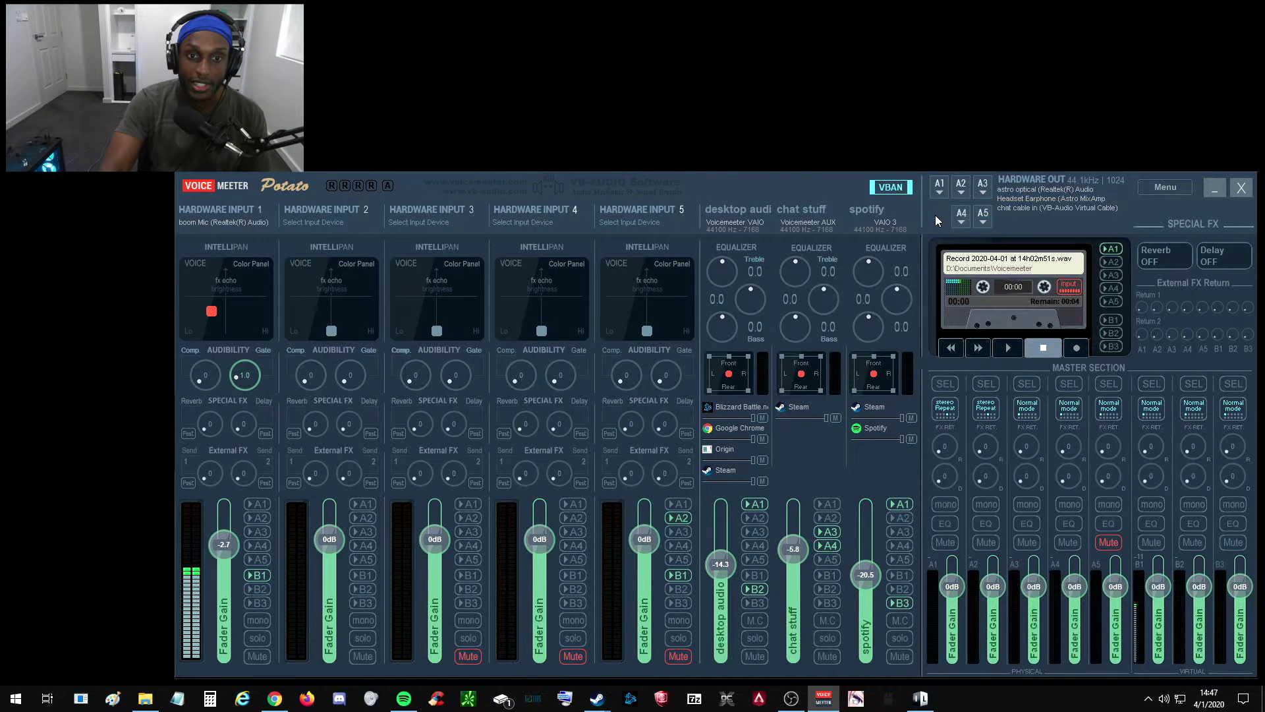
click(983, 191)
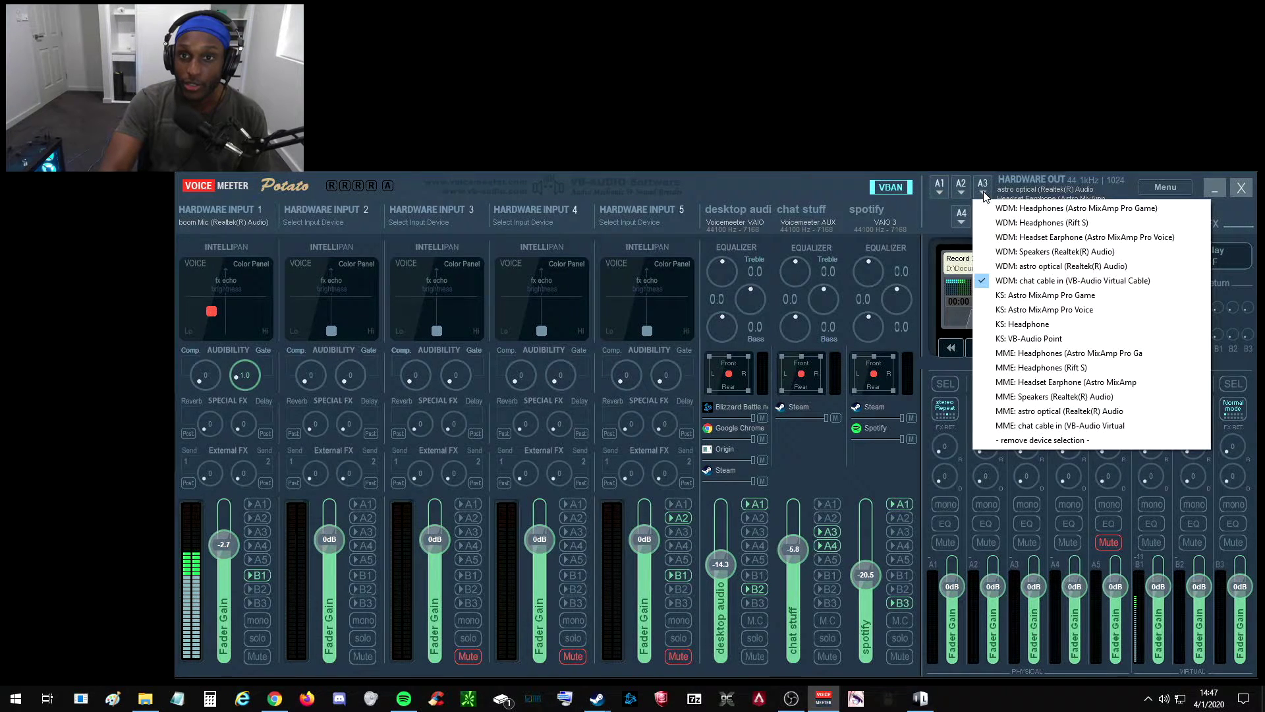
click(1130, 284)
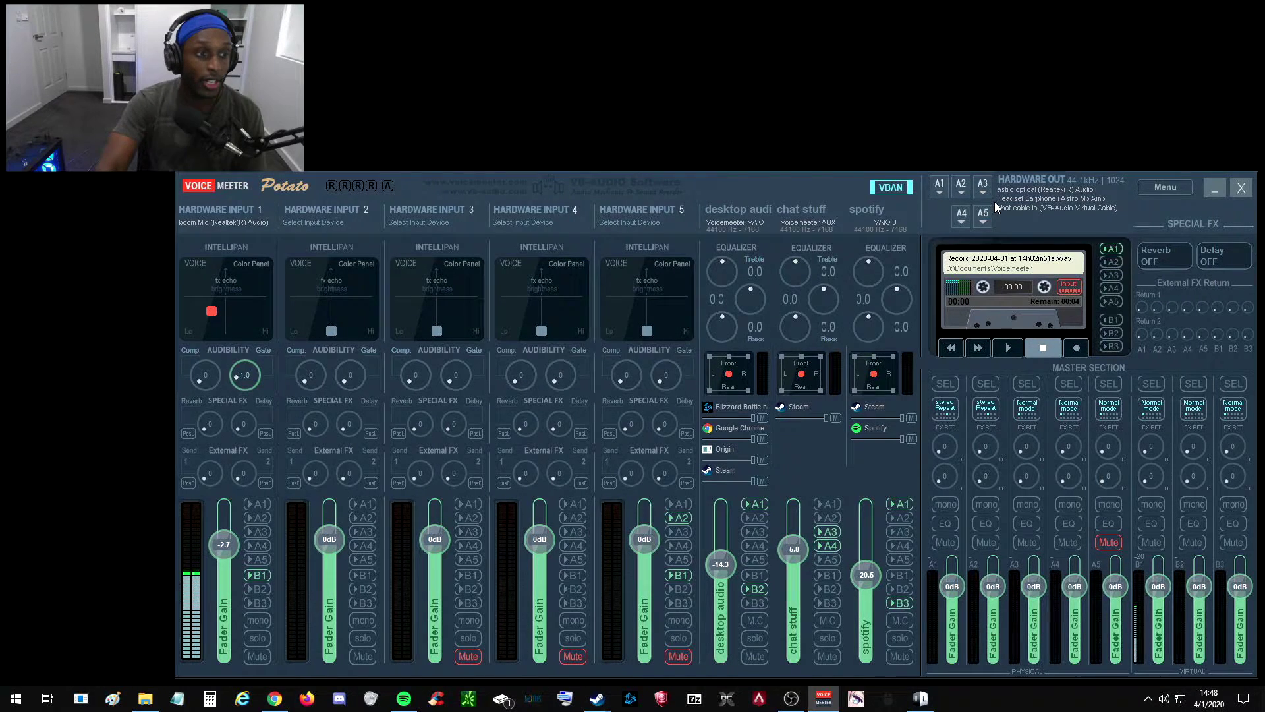
click(198, 224)
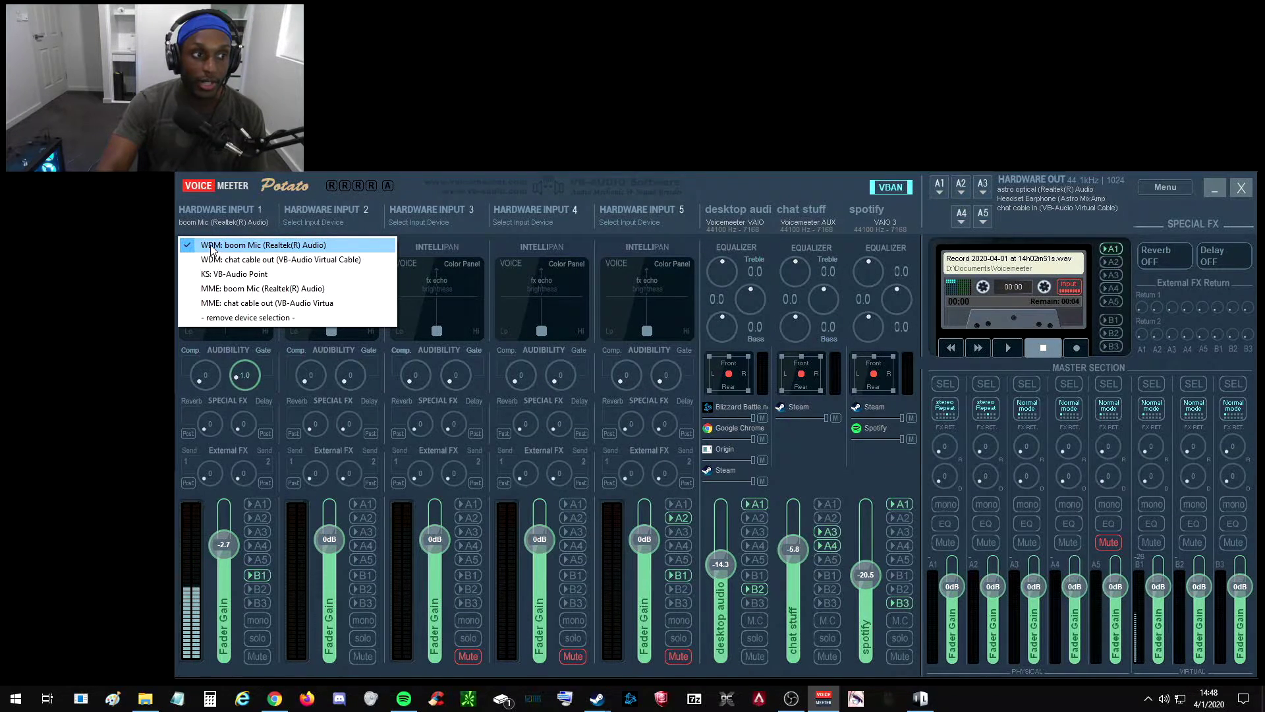
click(211, 247)
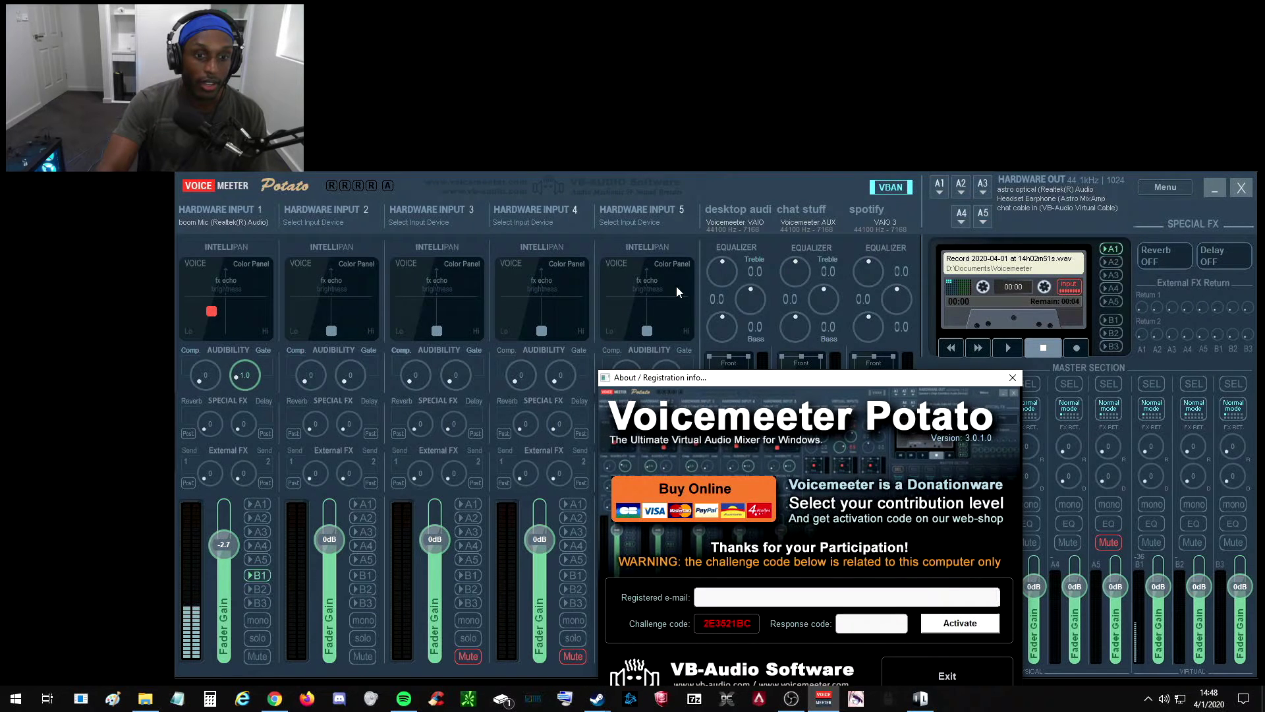
click(1012, 377)
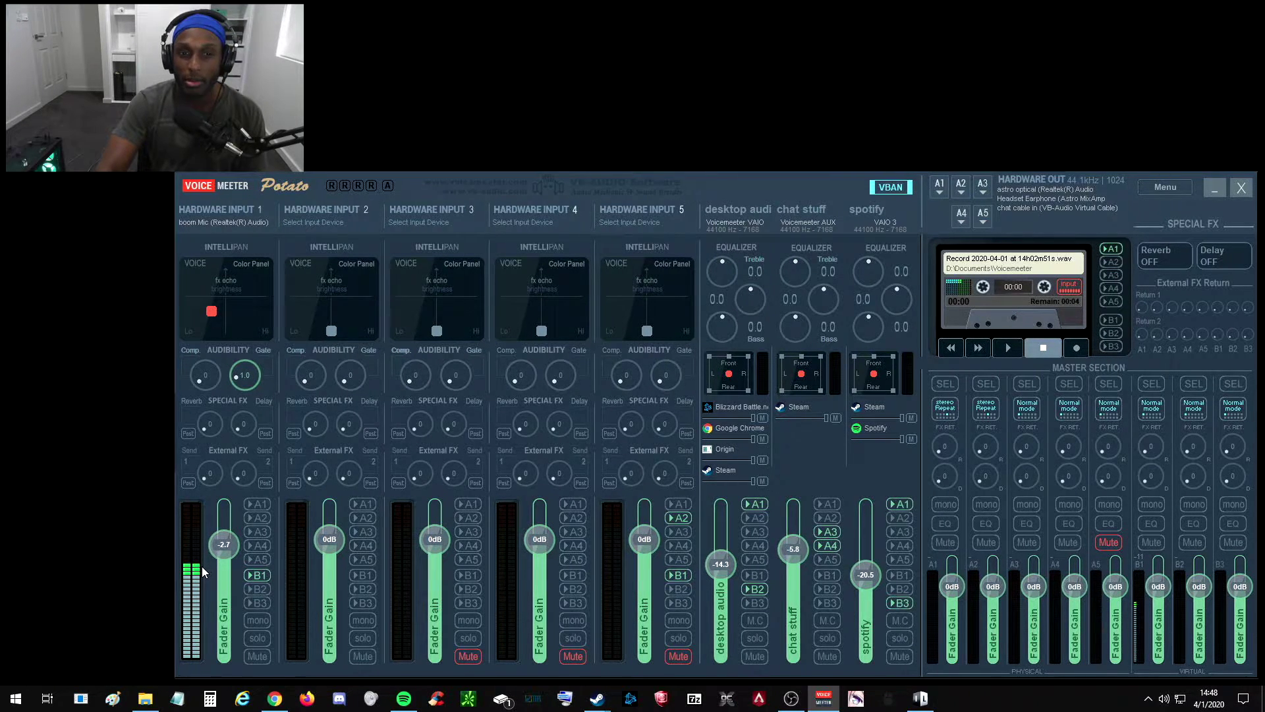
click(961, 220)
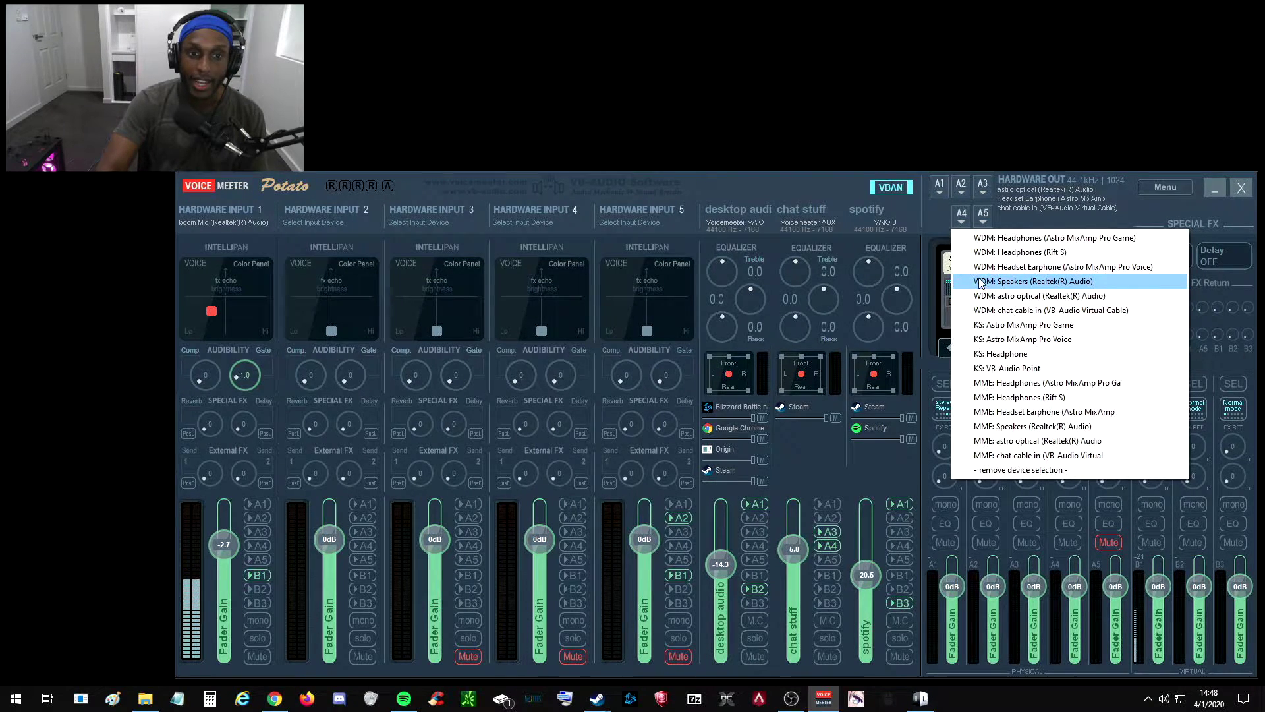
click(930, 217)
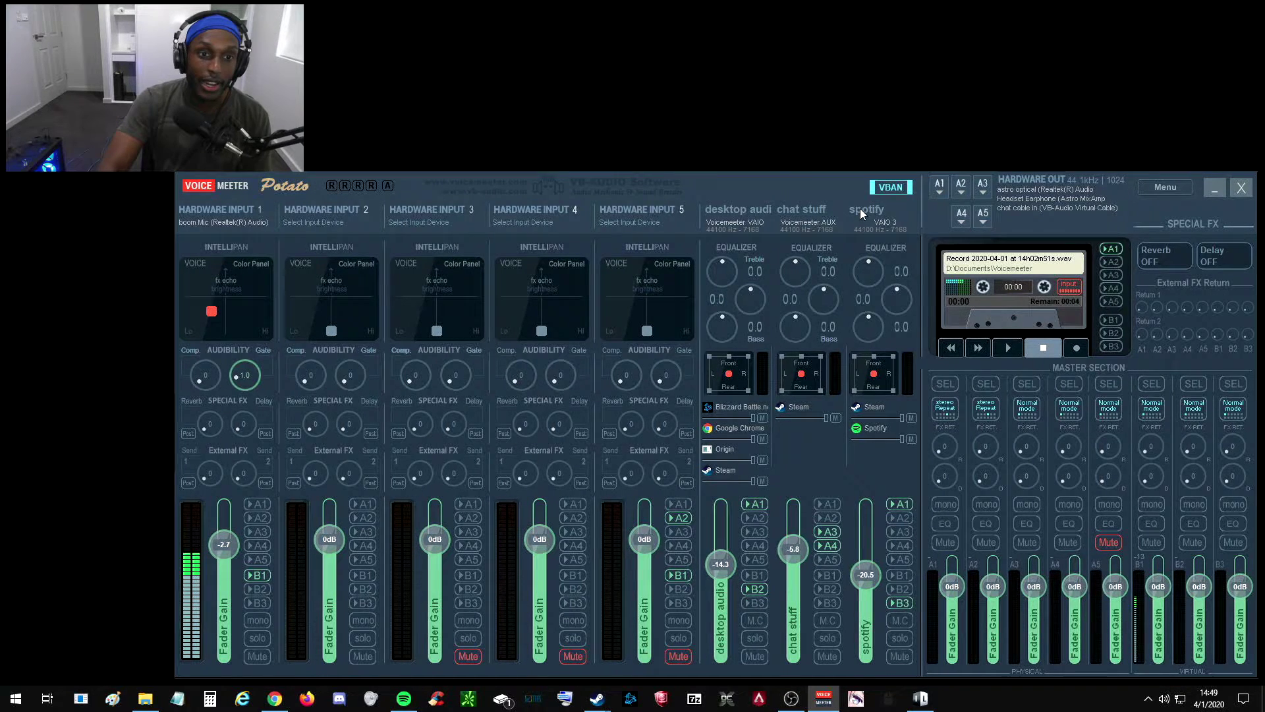
Enable the B3 button on the spotify strip
click(896, 603)
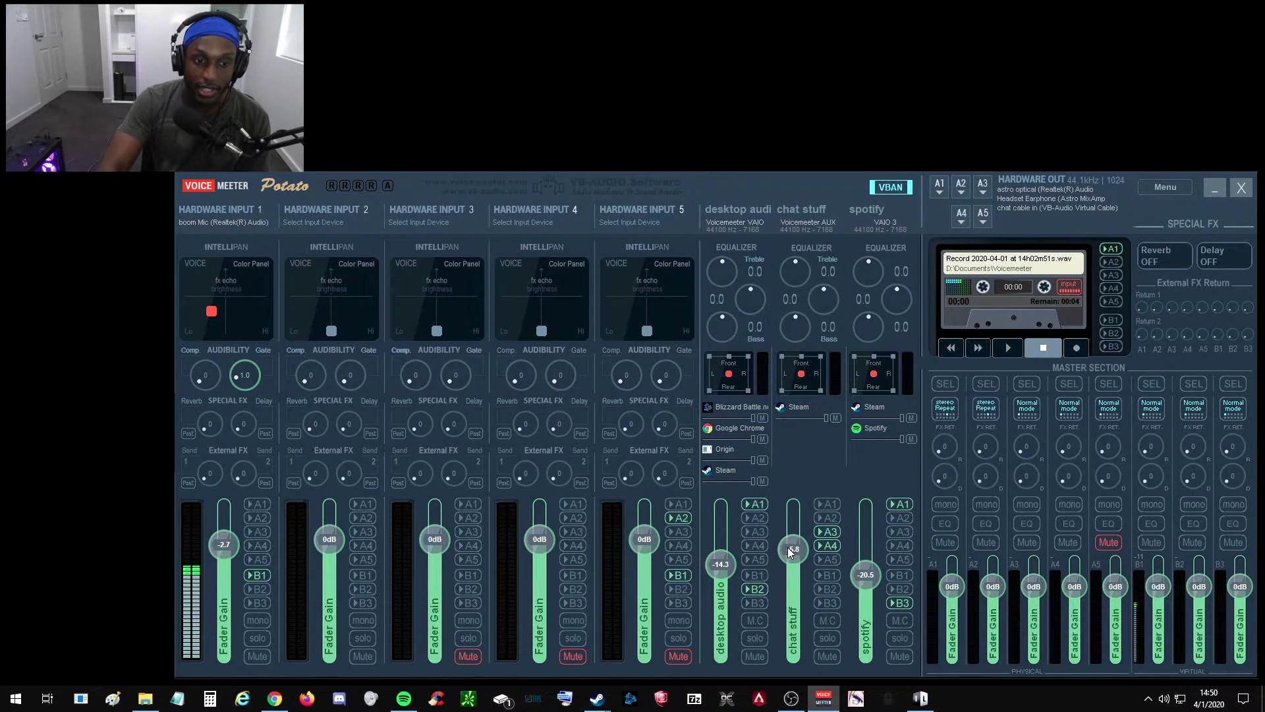
Lower the chat stuff strip's fader gain to about -8.9 dB
drag(784, 545, 786, 555)
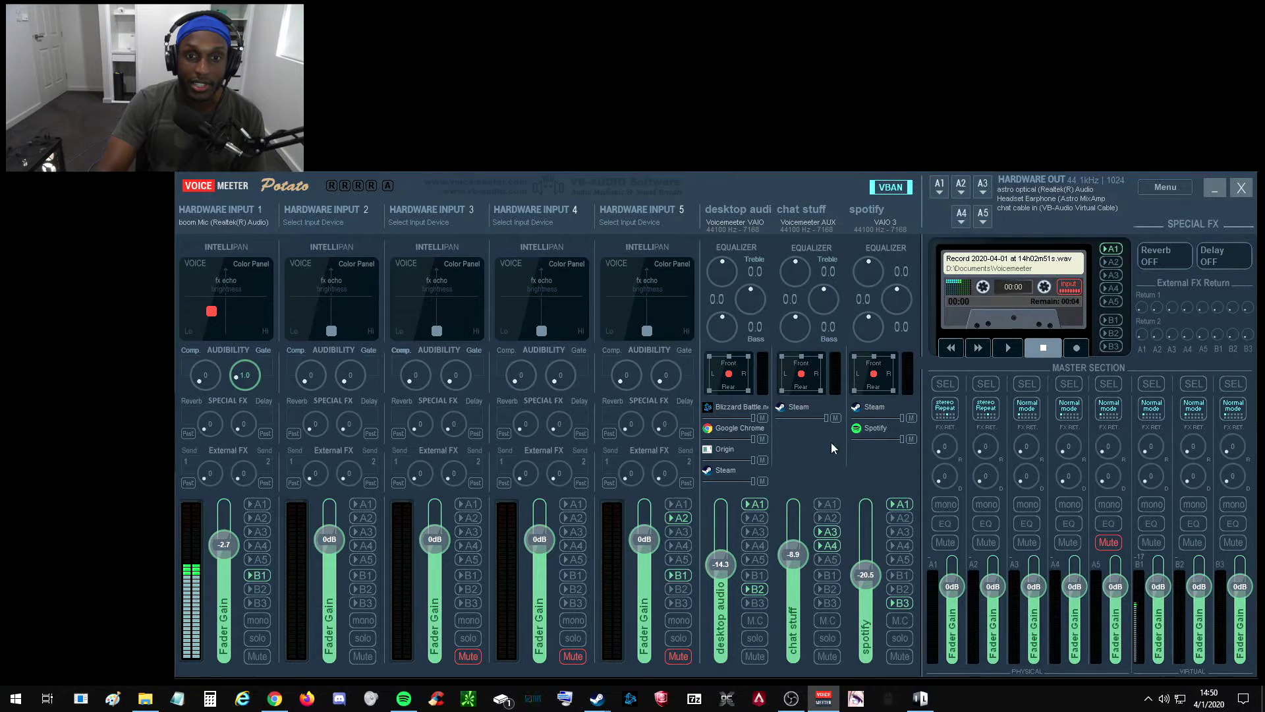
click(1164, 188)
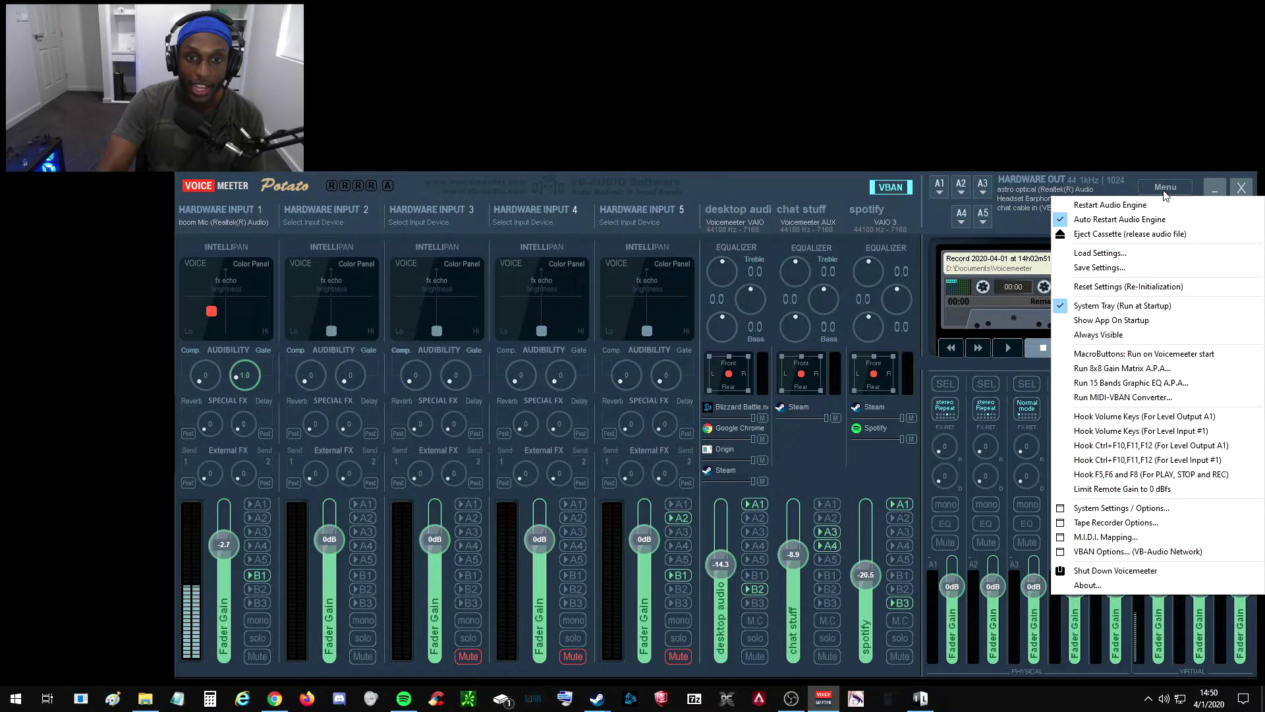
click(929, 225)
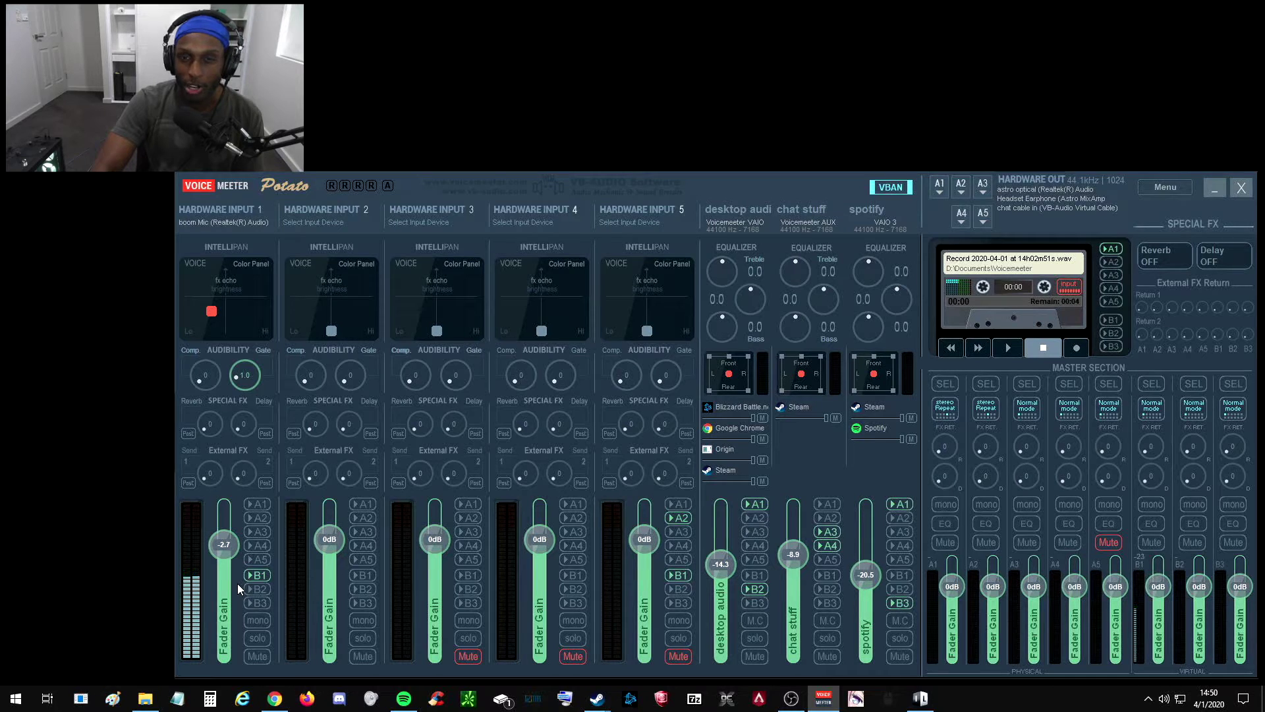
click(1165, 190)
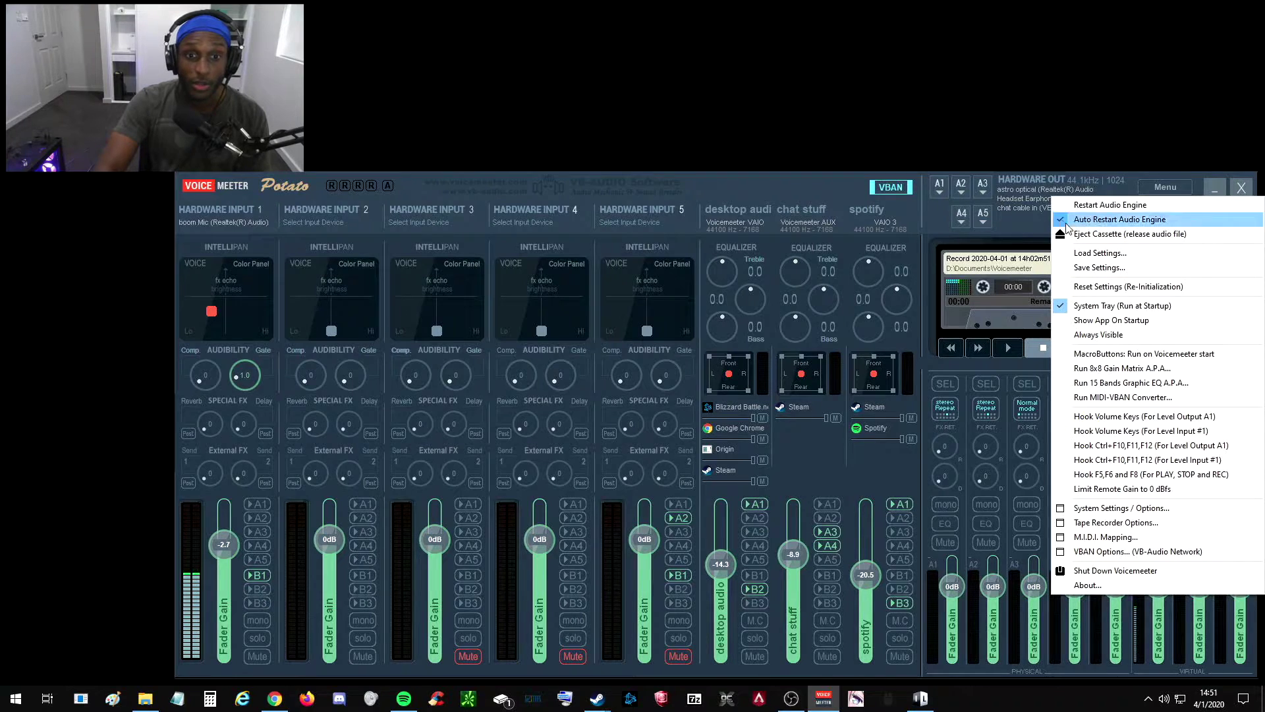
click(1099, 267)
click(949, 182)
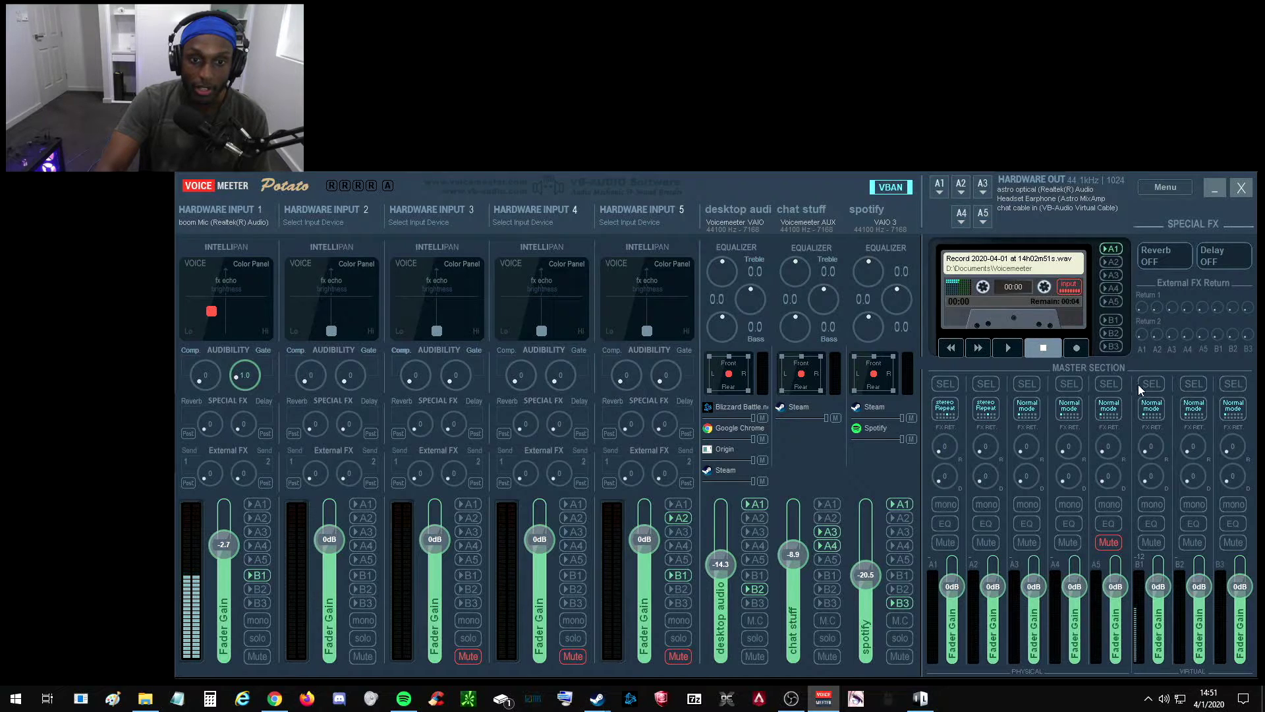
Enable B1 on the recorder and record a two-second test clip
click(1114, 320)
click(1076, 348)
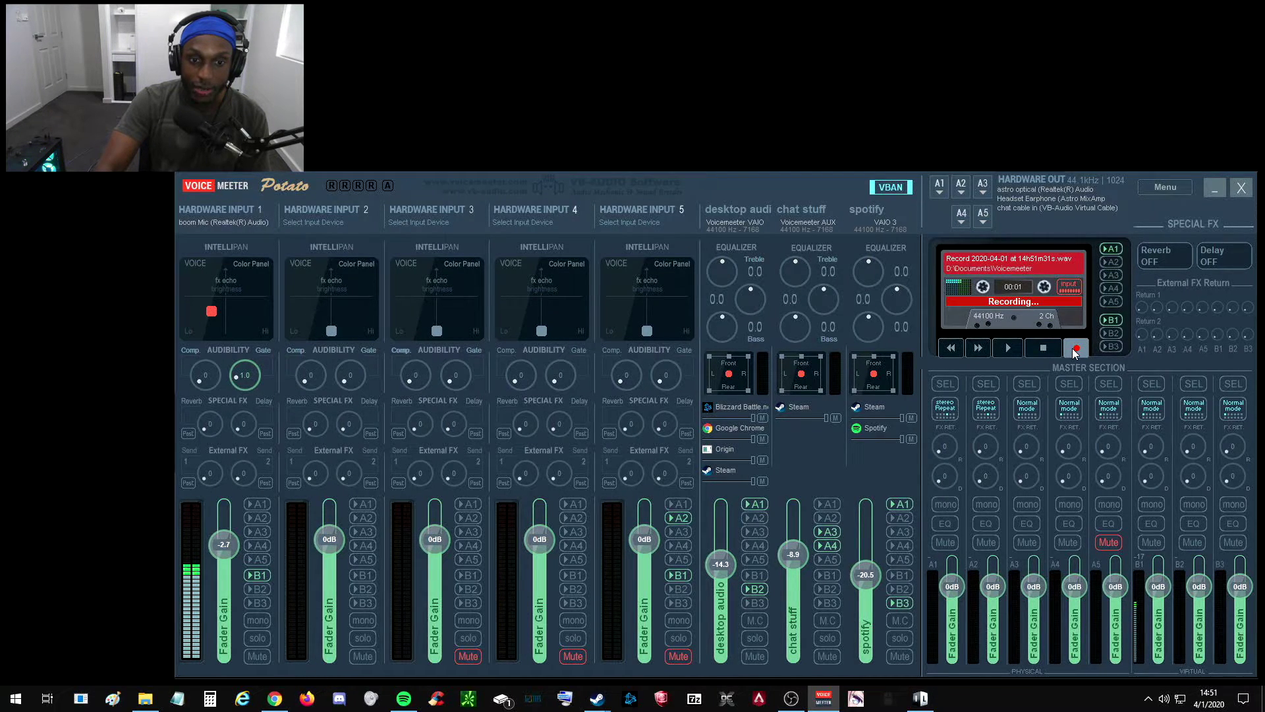
click(1045, 347)
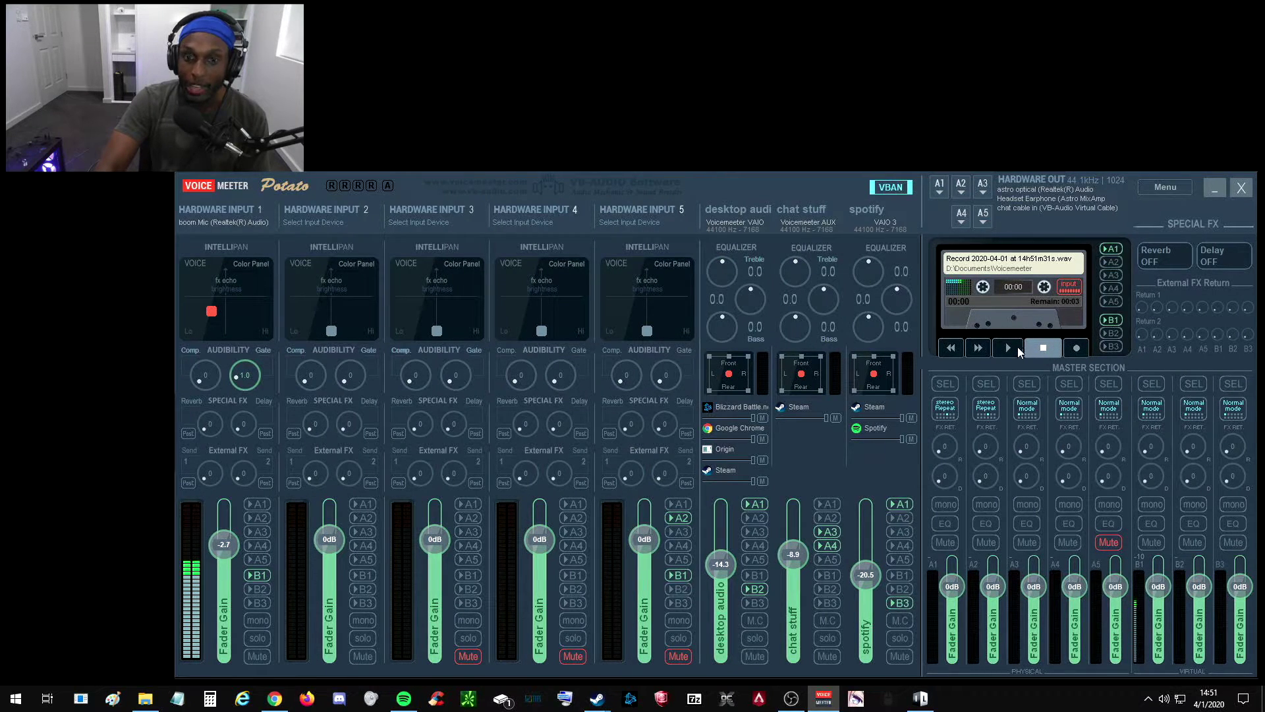
Switch the recorder output from A1 to B1, then play the clip back and stop
click(1111, 319)
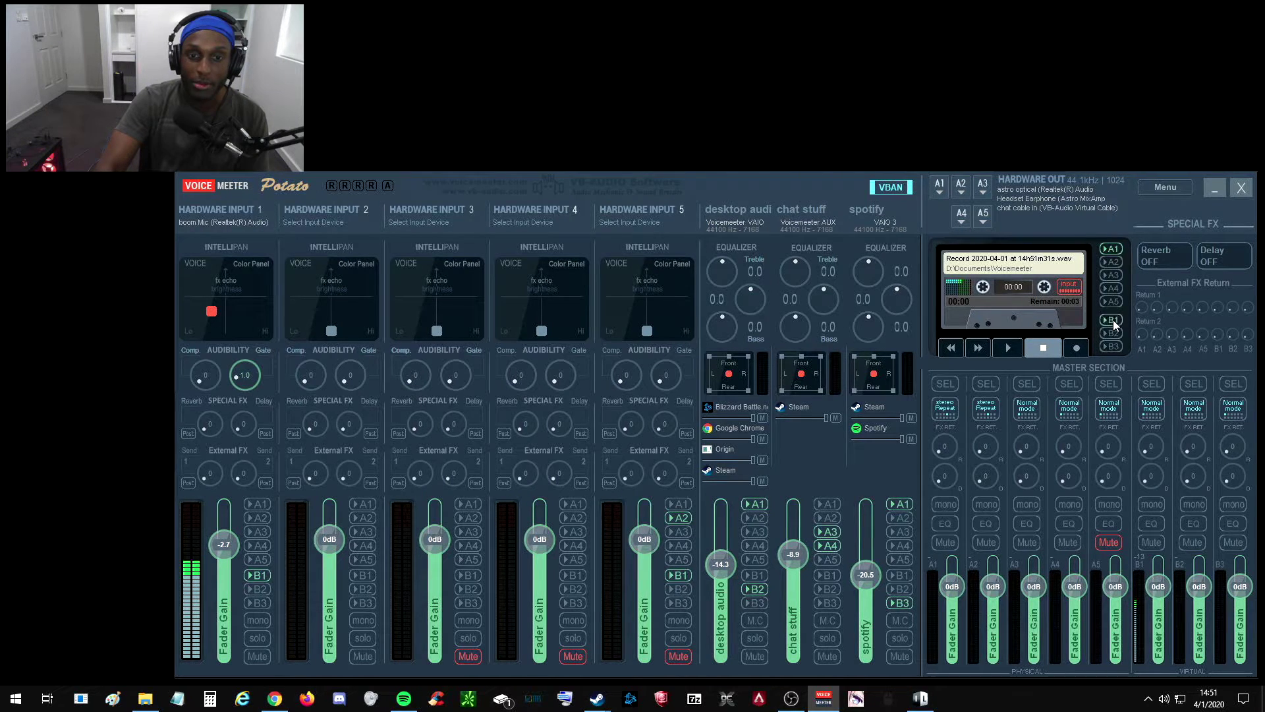
click(1111, 249)
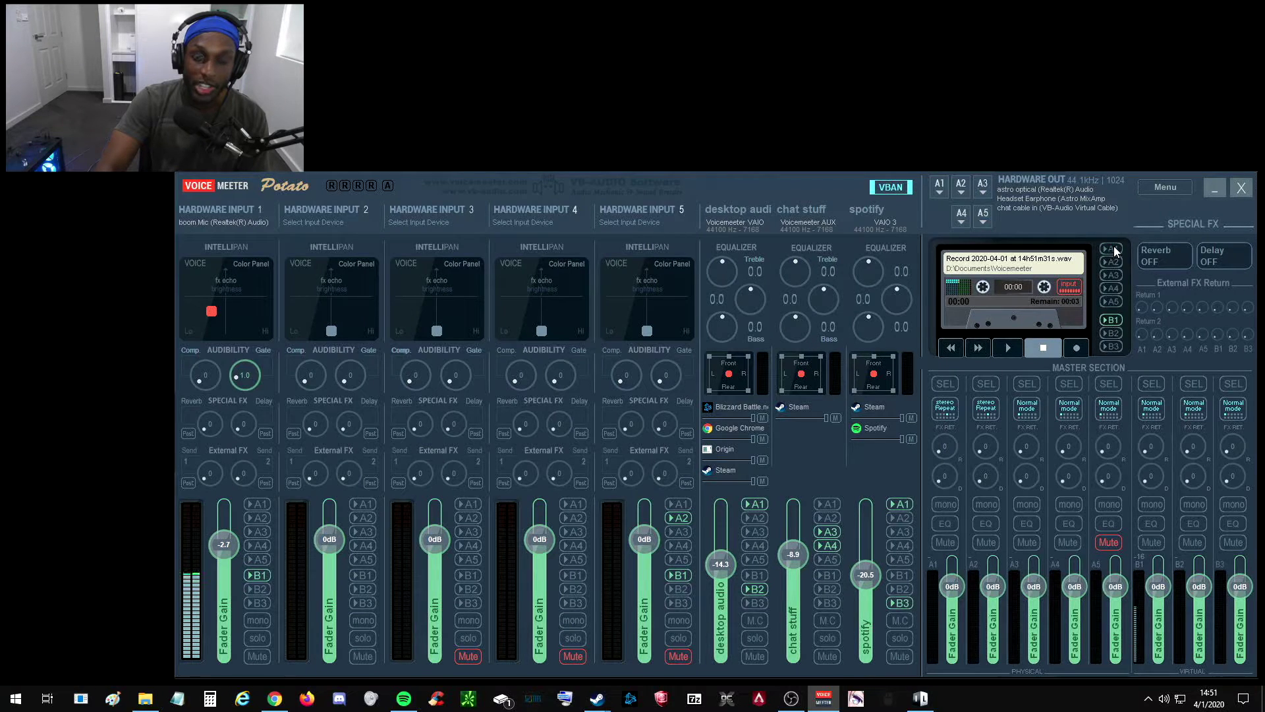
click(1007, 349)
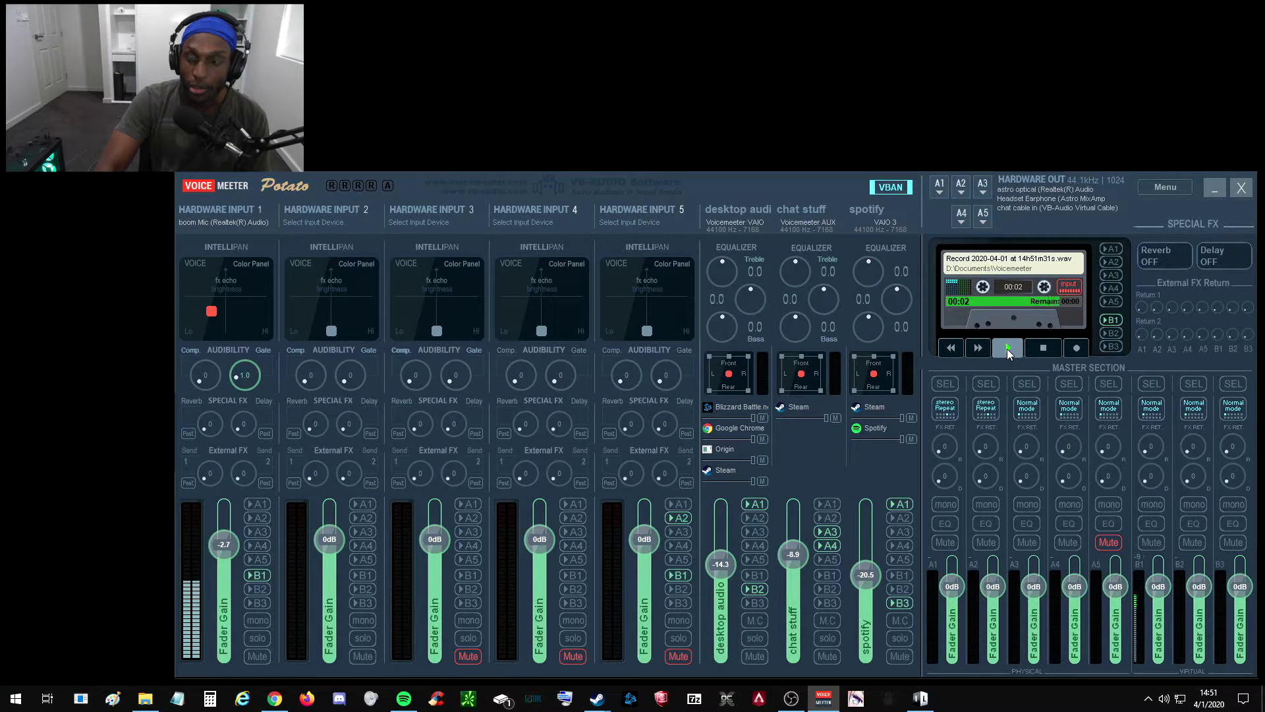
click(1043, 349)
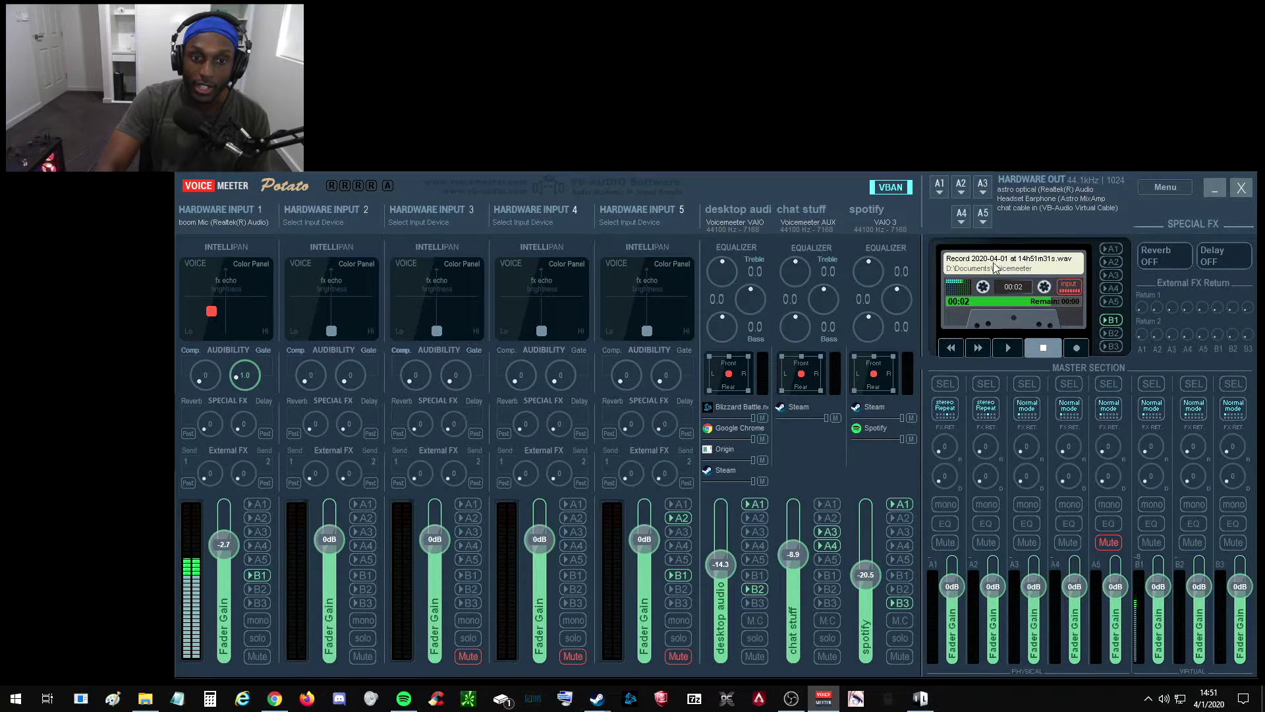
click(963, 262)
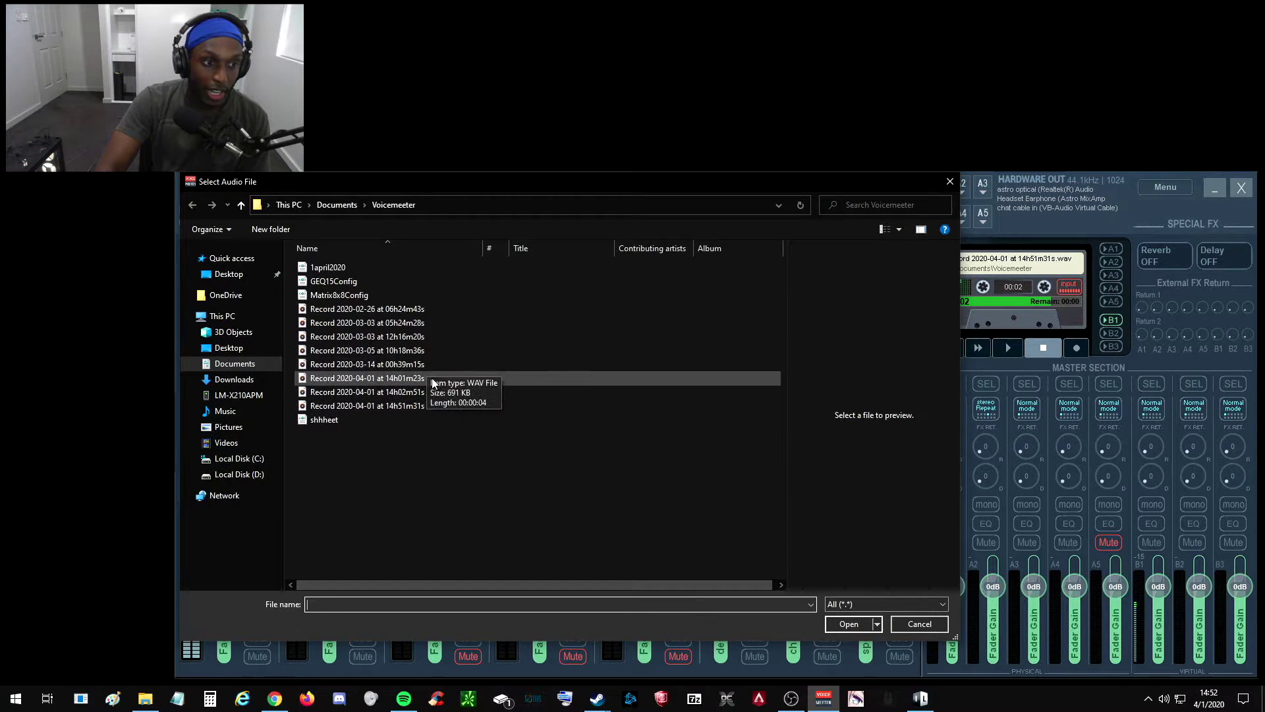
click(949, 181)
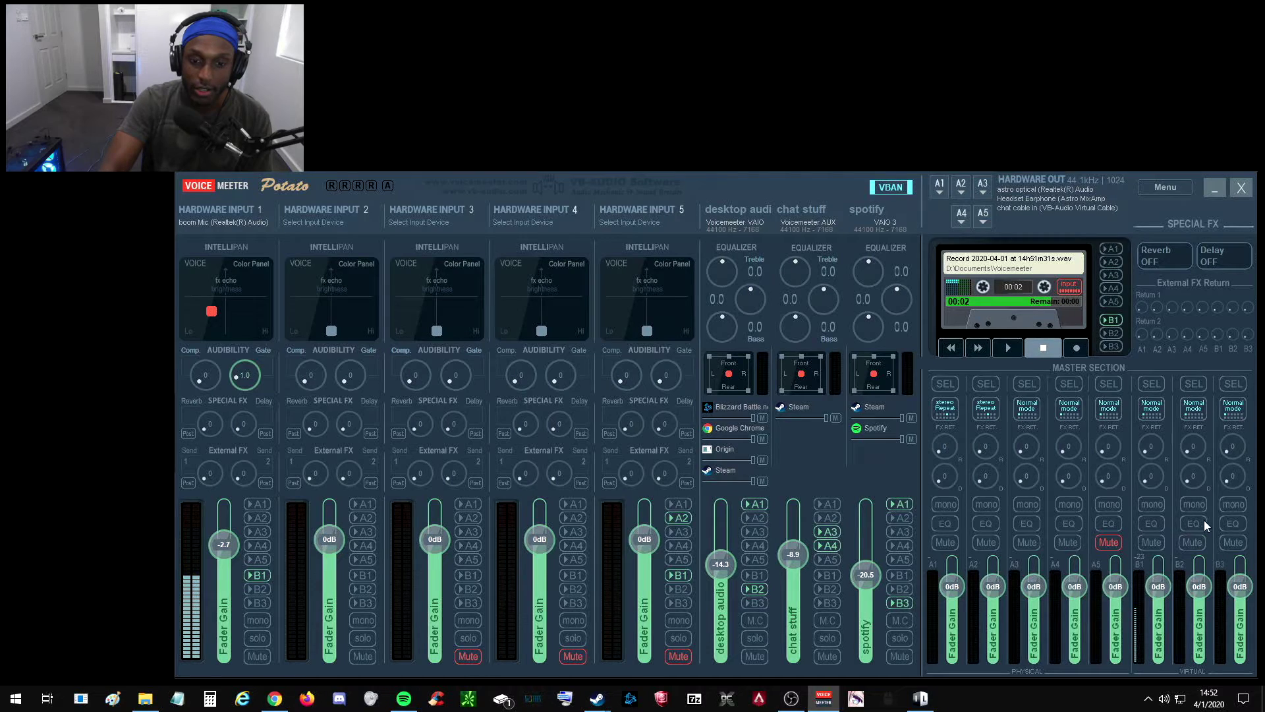
right_click(1231, 521)
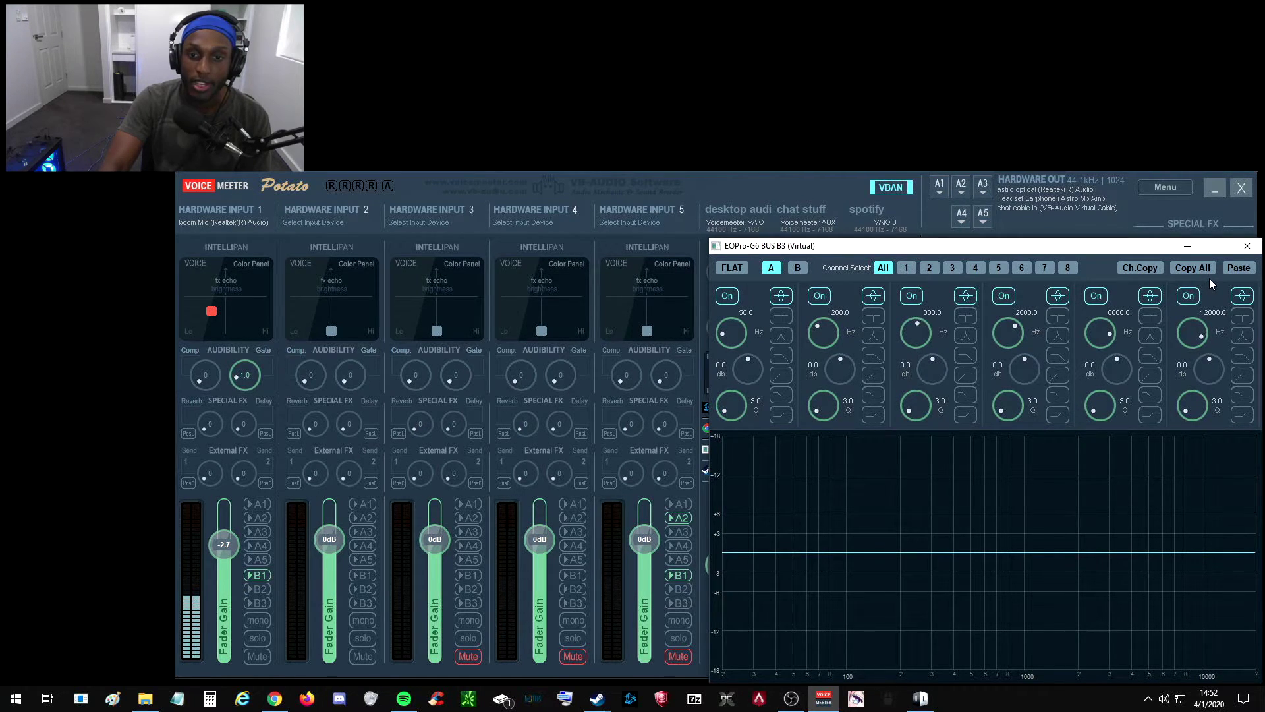
click(1245, 247)
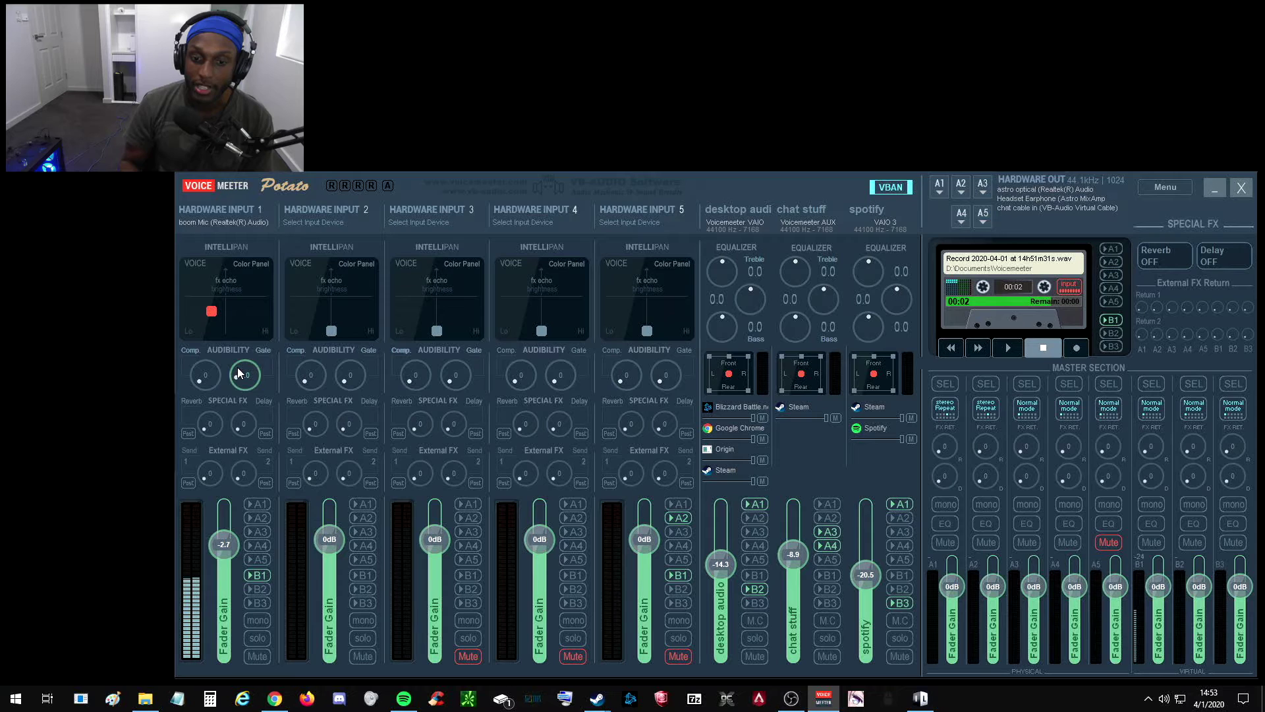
drag(237, 366, 220, 350)
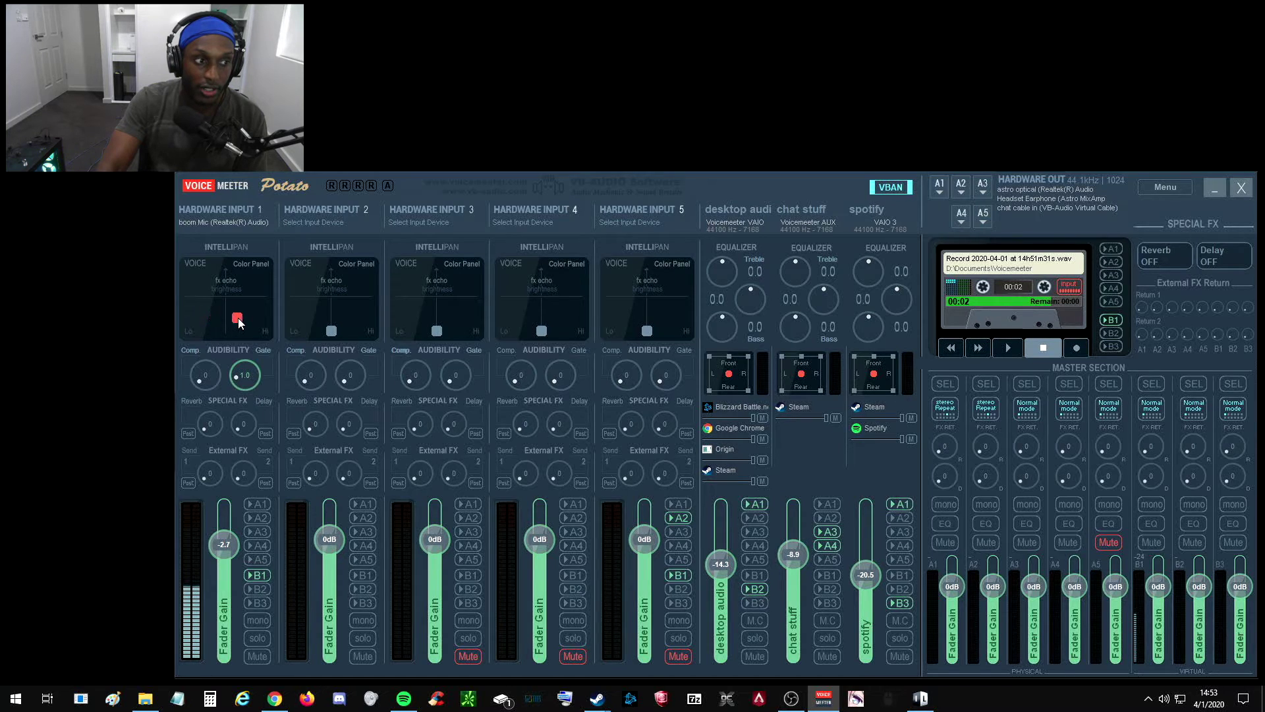
drag(246, 306, 220, 302)
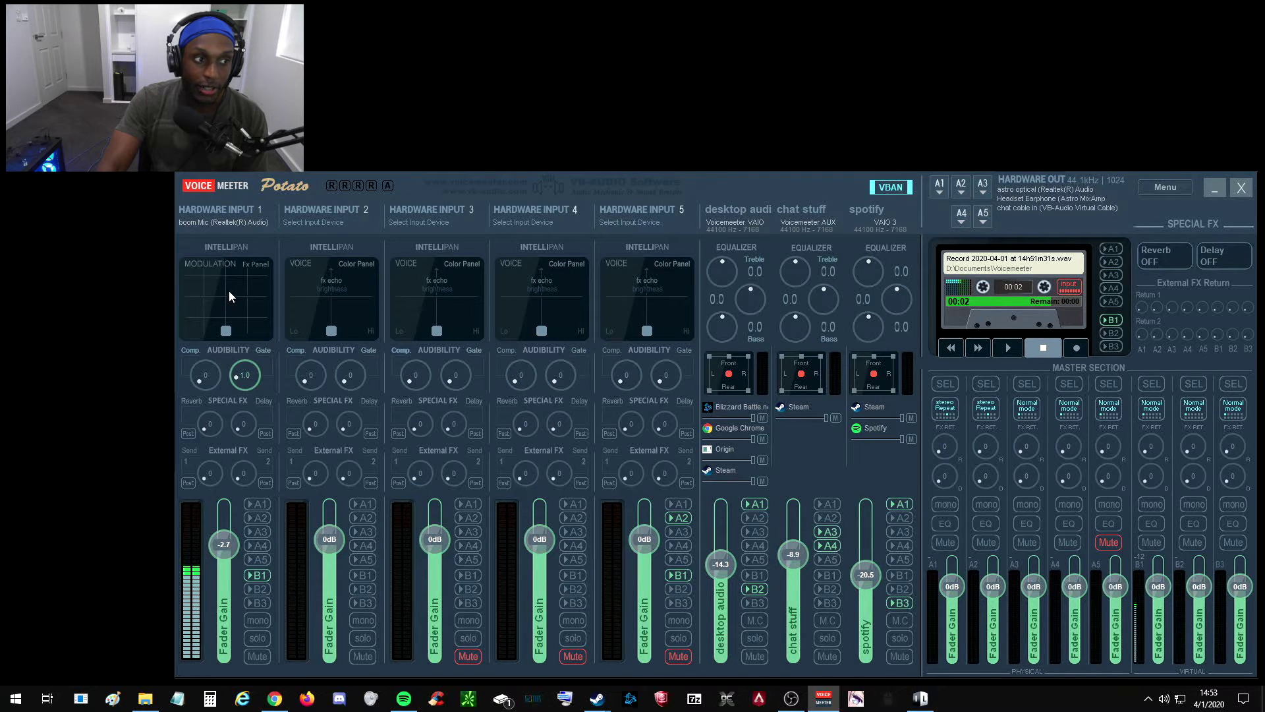
right_click(227, 326)
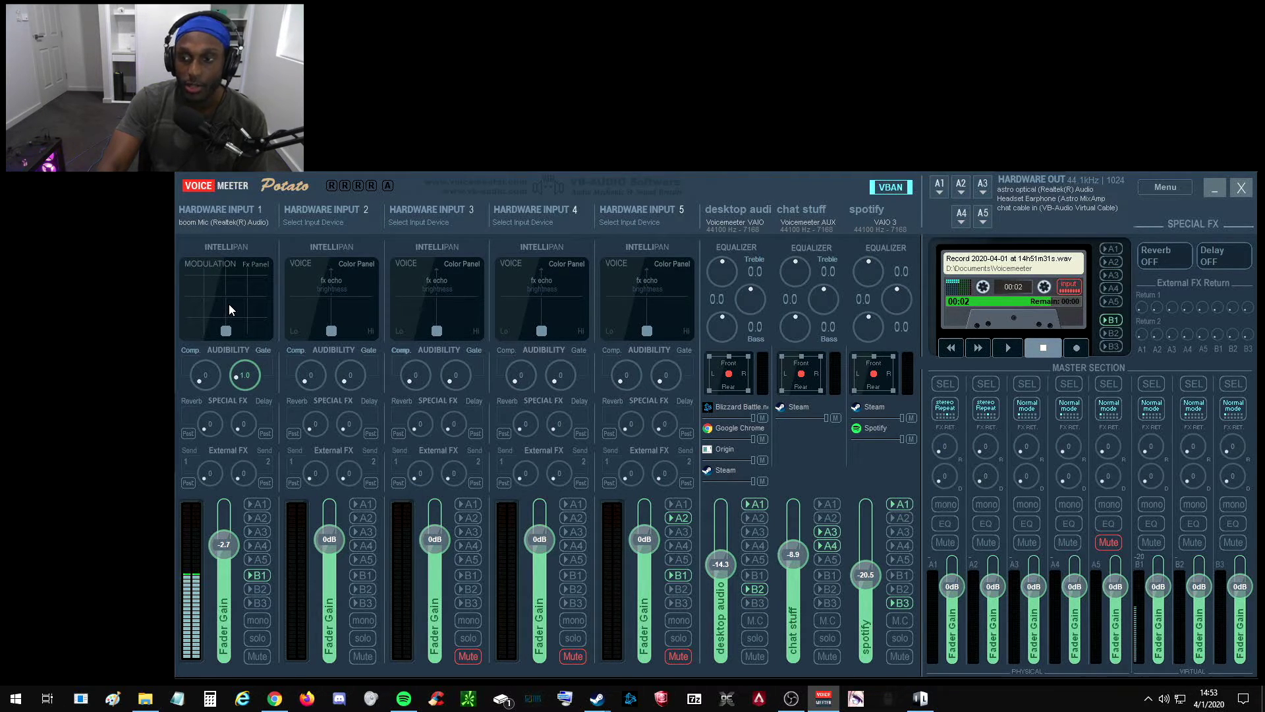
right_click(232, 297)
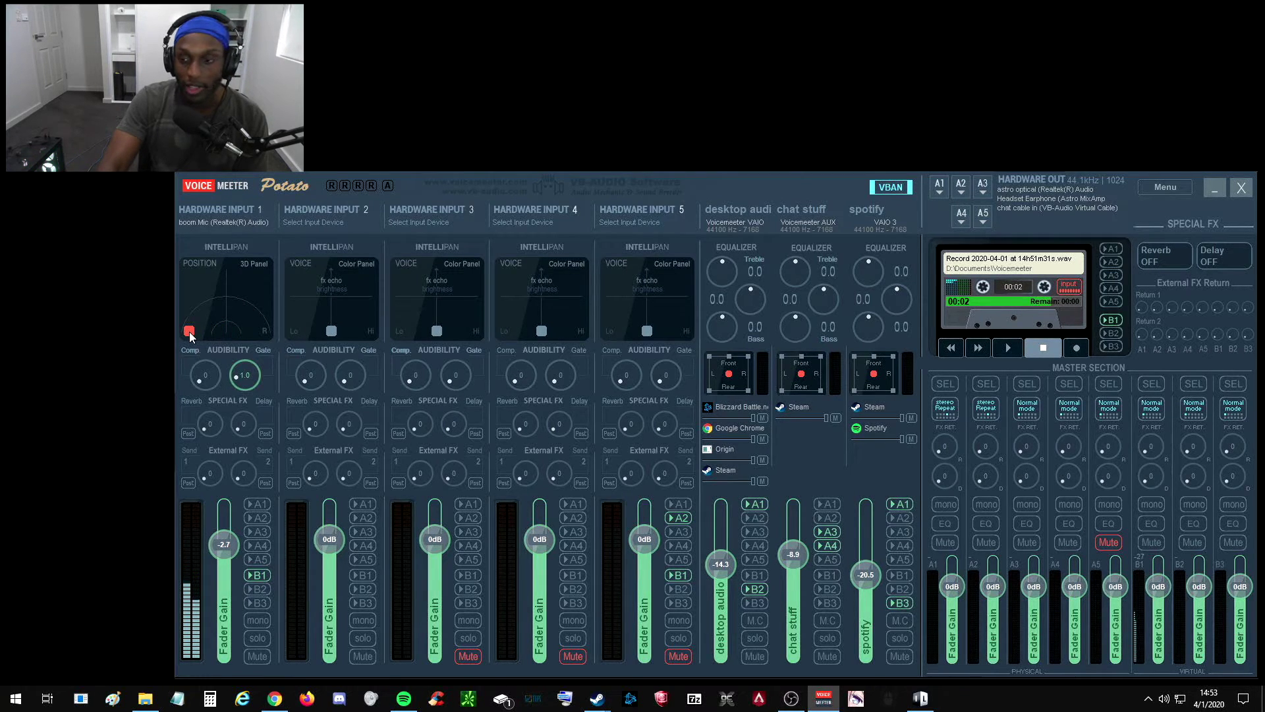
drag(191, 333, 268, 335)
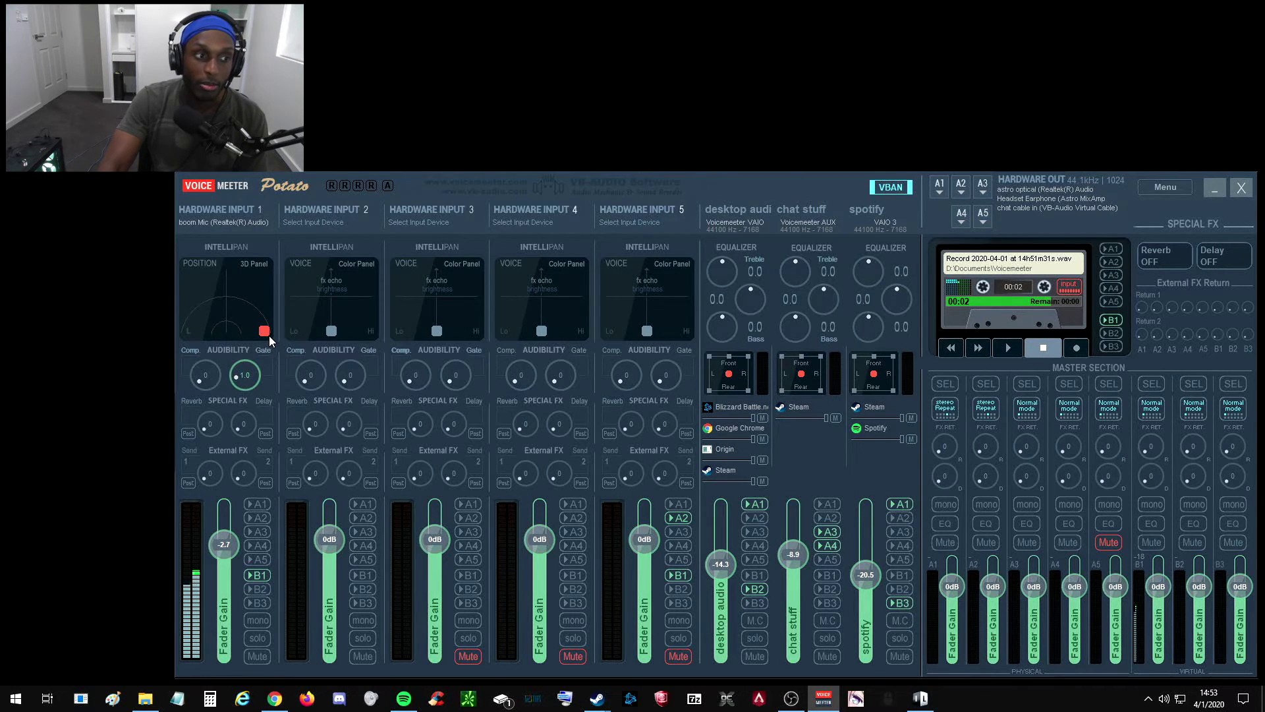
right_click(239, 307)
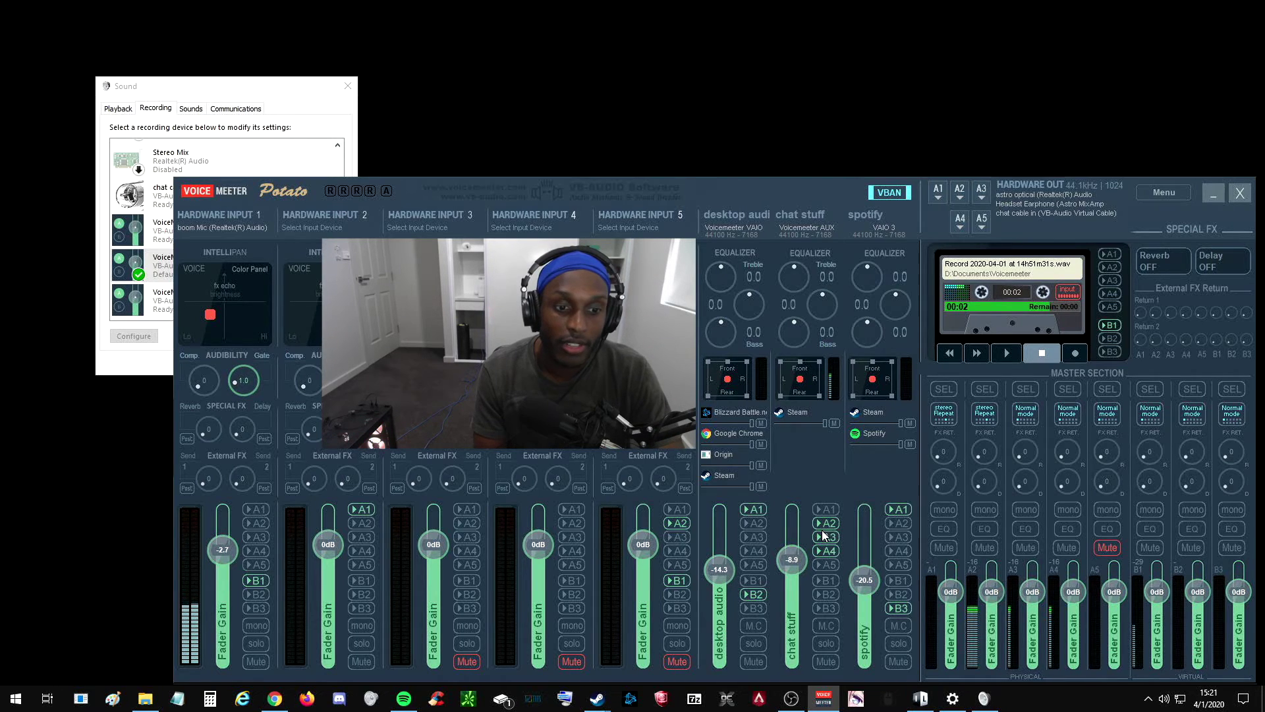
Turn on the A2 output button on the chat stuff virtual input strip
click(826, 523)
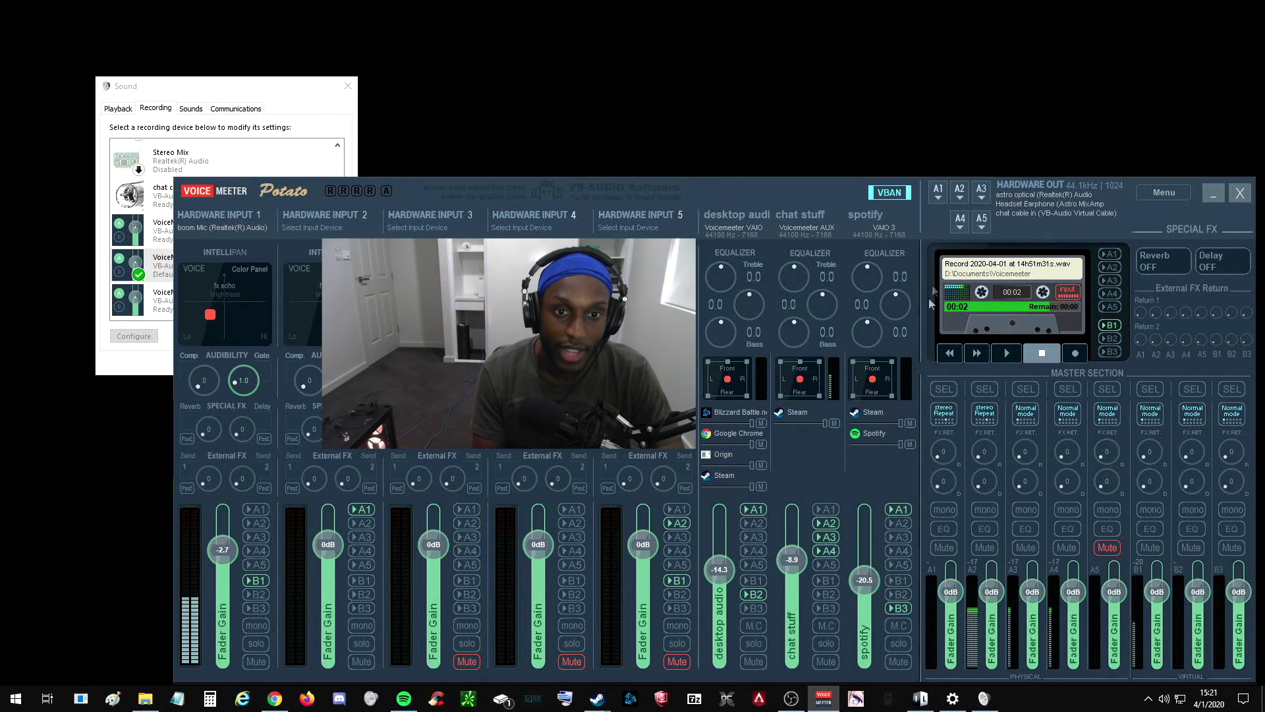